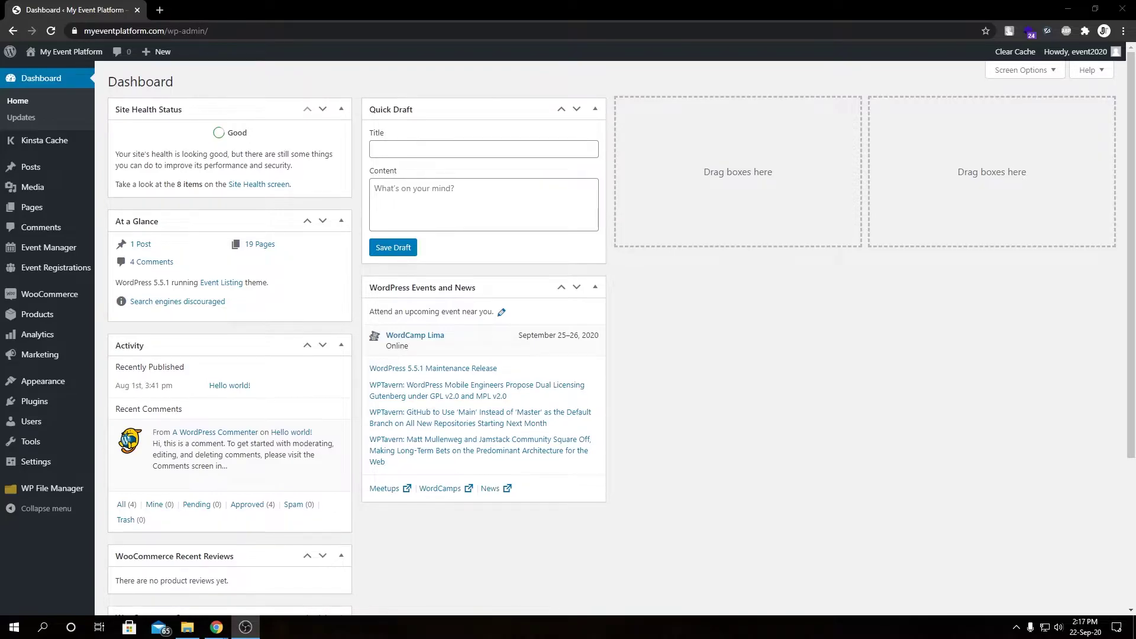
Start a new WooCommerce product from Products > Add New
left_click(854, 468)
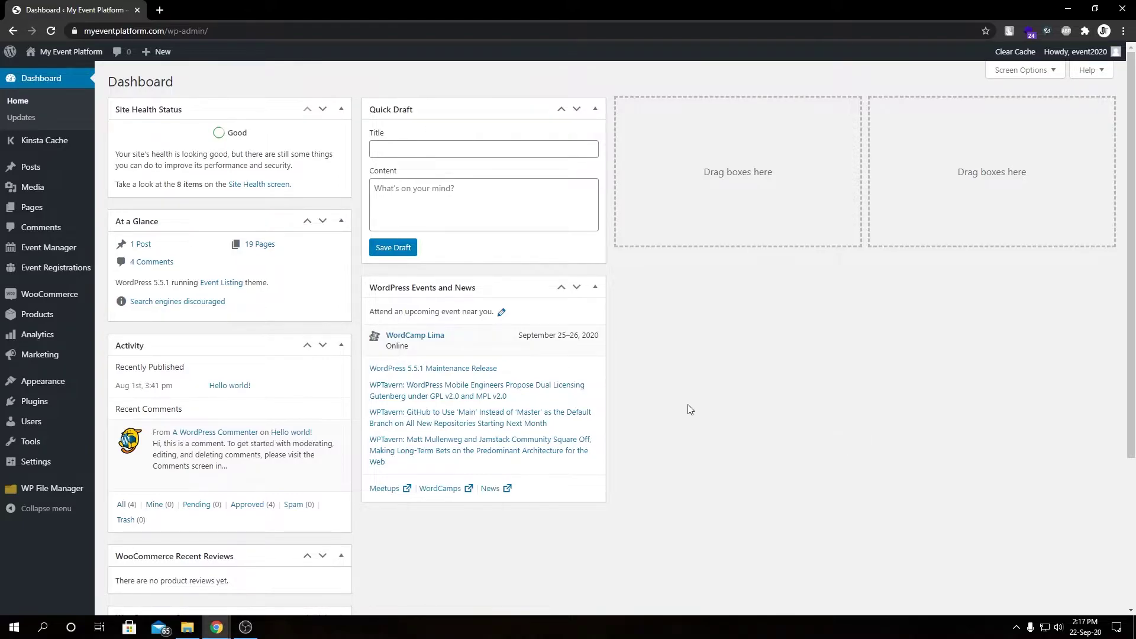
mouse_move(49, 319)
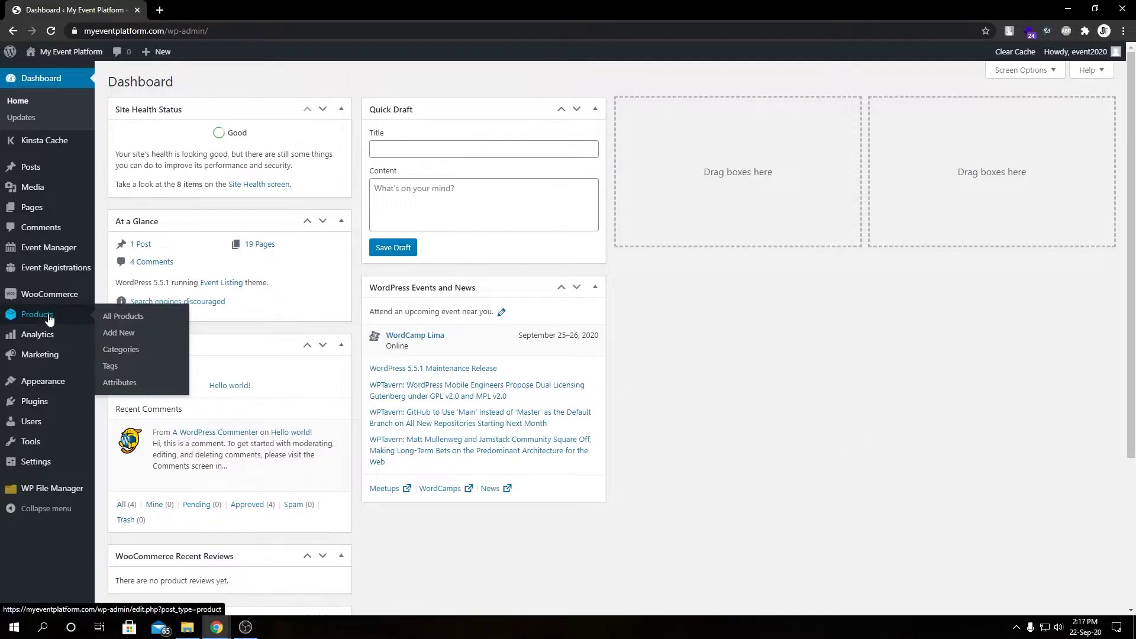
left_click(132, 334)
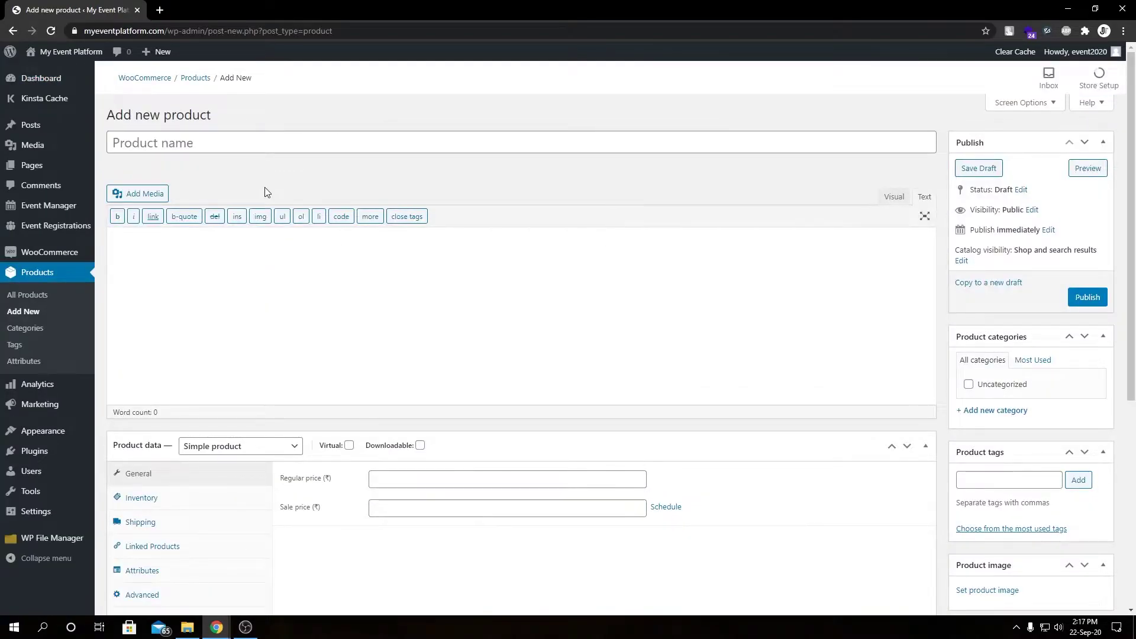
Name the product 'Premium Ticket' and describe it as 'Premium tickets for top tier users'
left_click(256, 138)
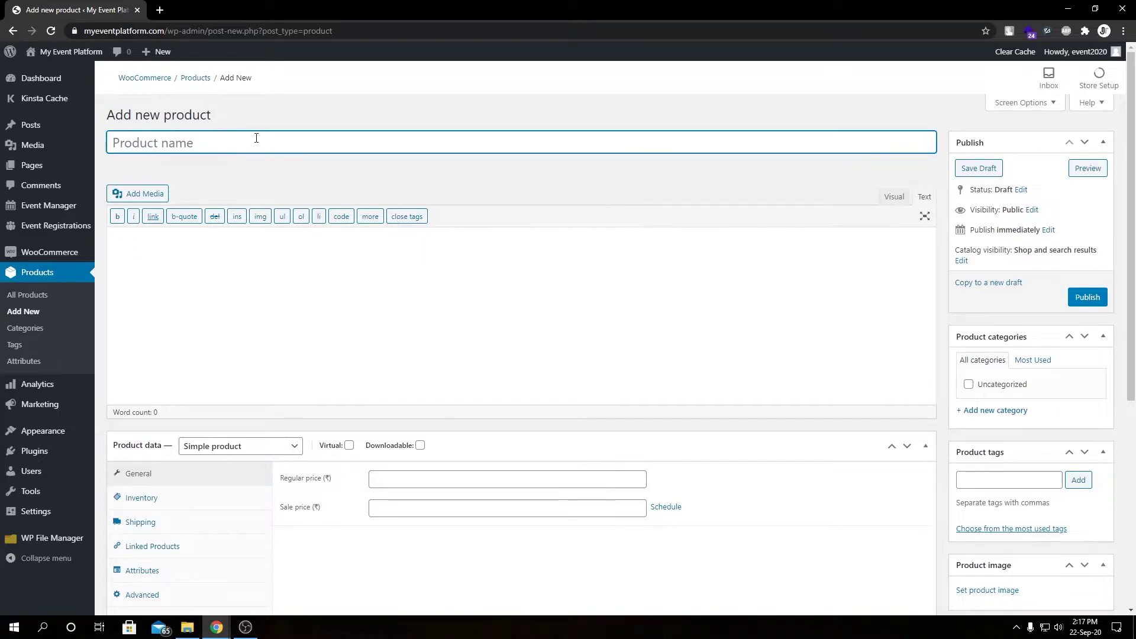
type("Ticket")
key("Home")
type("Premium")
left_click(249, 322)
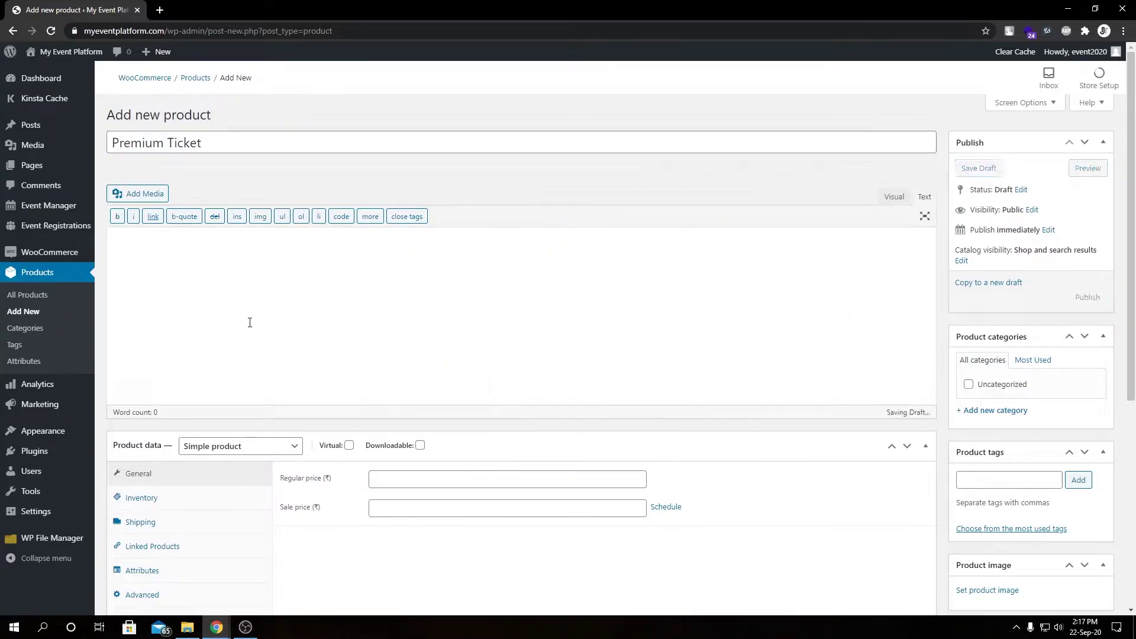
type("Premium tickets for top tier users")
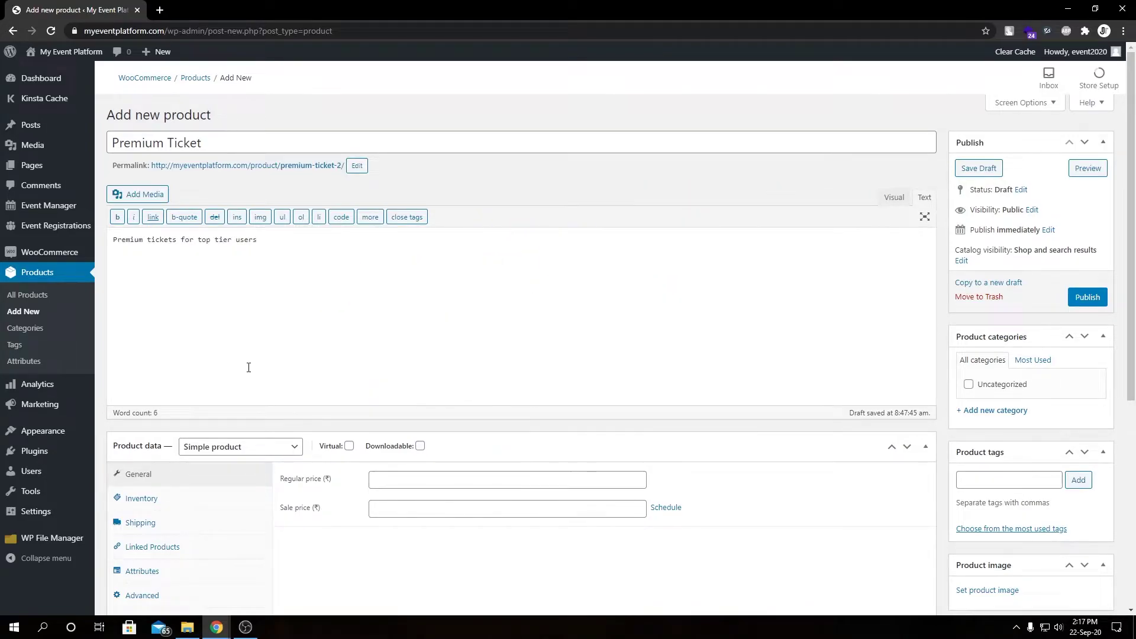
scroll(249, 355, "down", 2)
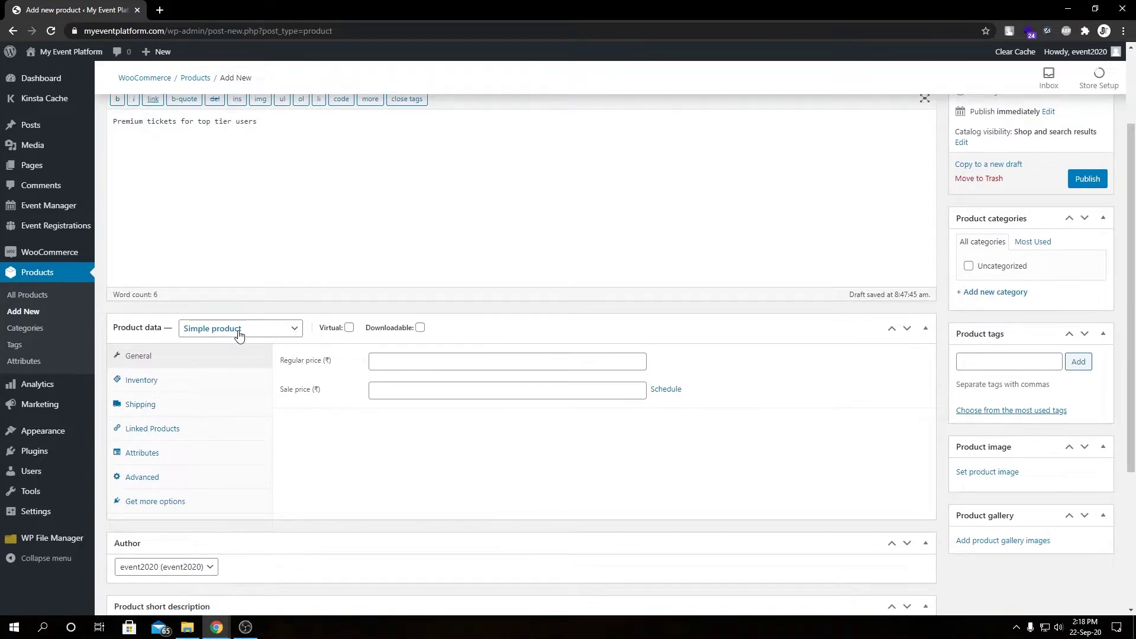
Set the product data type to Event Ticket
left_click(240, 335)
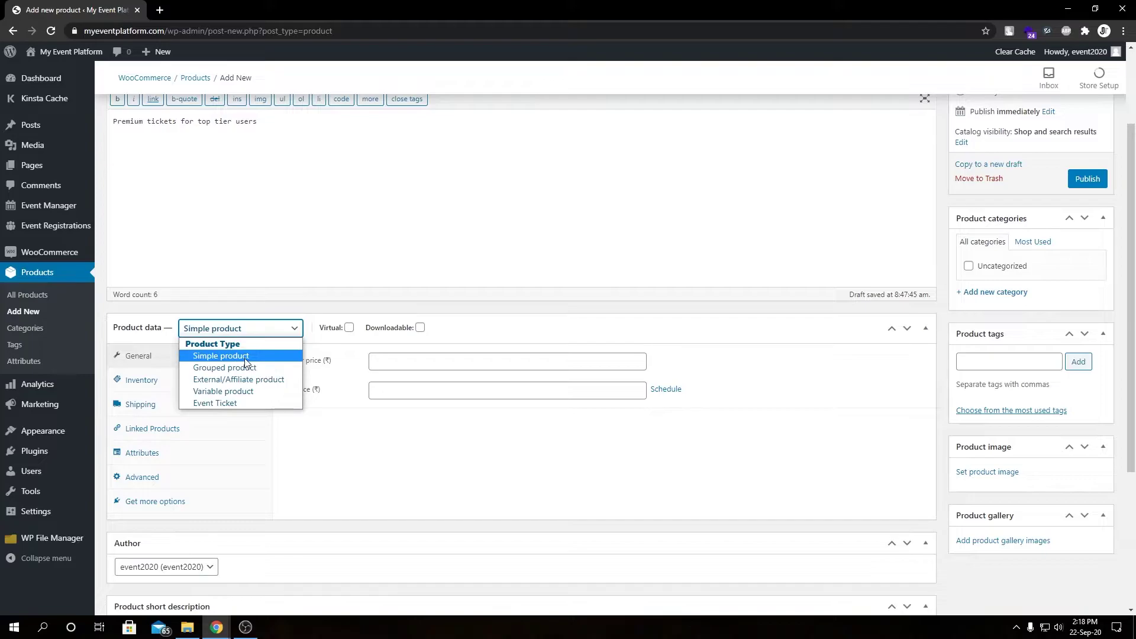
left_click(236, 405)
scroll(310, 416, "down", 1)
scroll(311, 416, "down", 1)
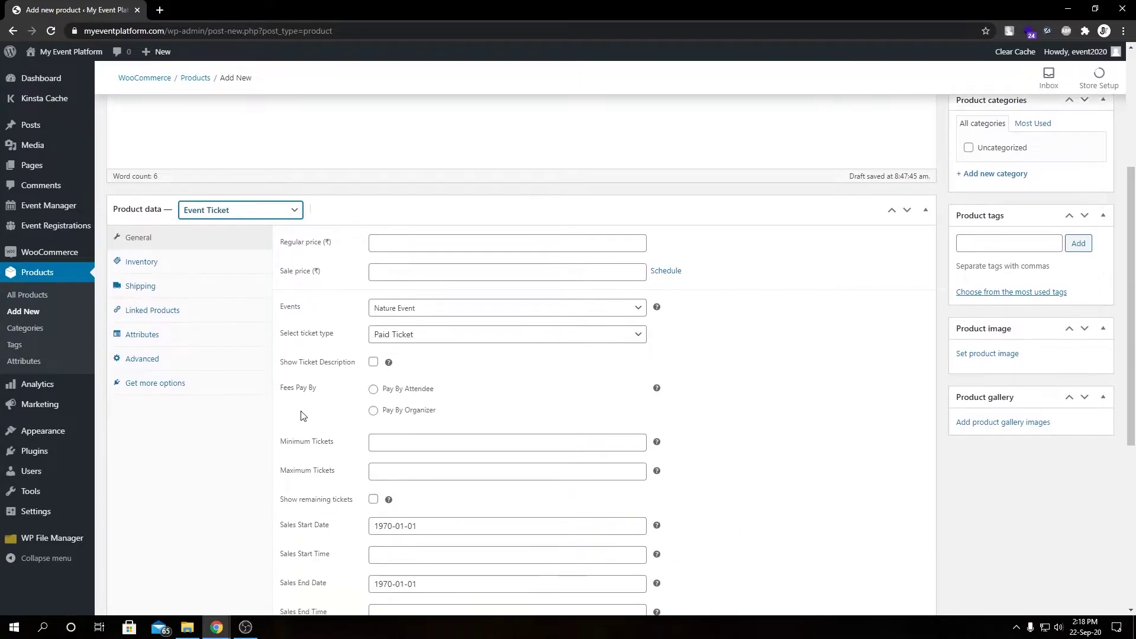
scroll(651, 349, "down", 2)
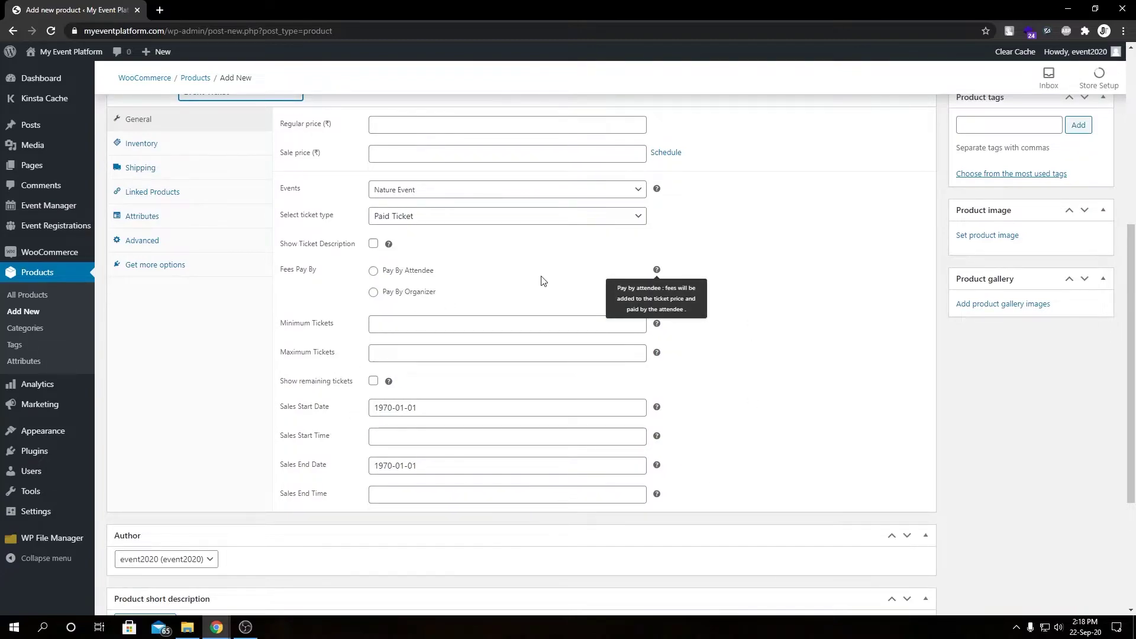
scroll(379, 243, "up", 2)
Leave the sale price empty, link Nature Event, and keep Paid Ticket as the ticket type
left_click(384, 245)
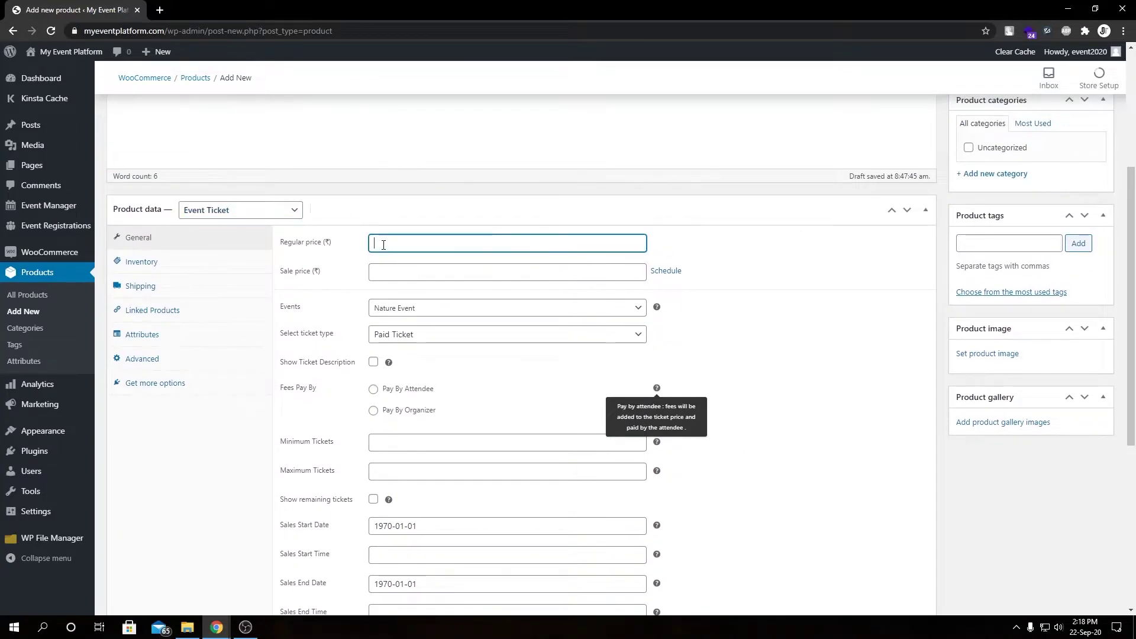
left_click(424, 274)
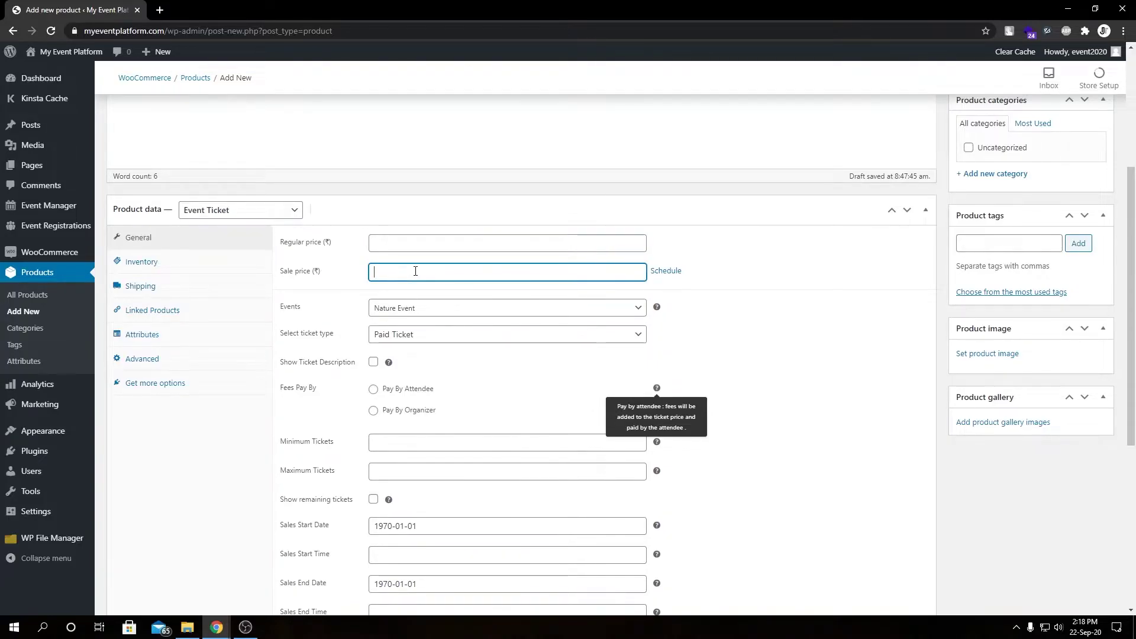
left_click(741, 311)
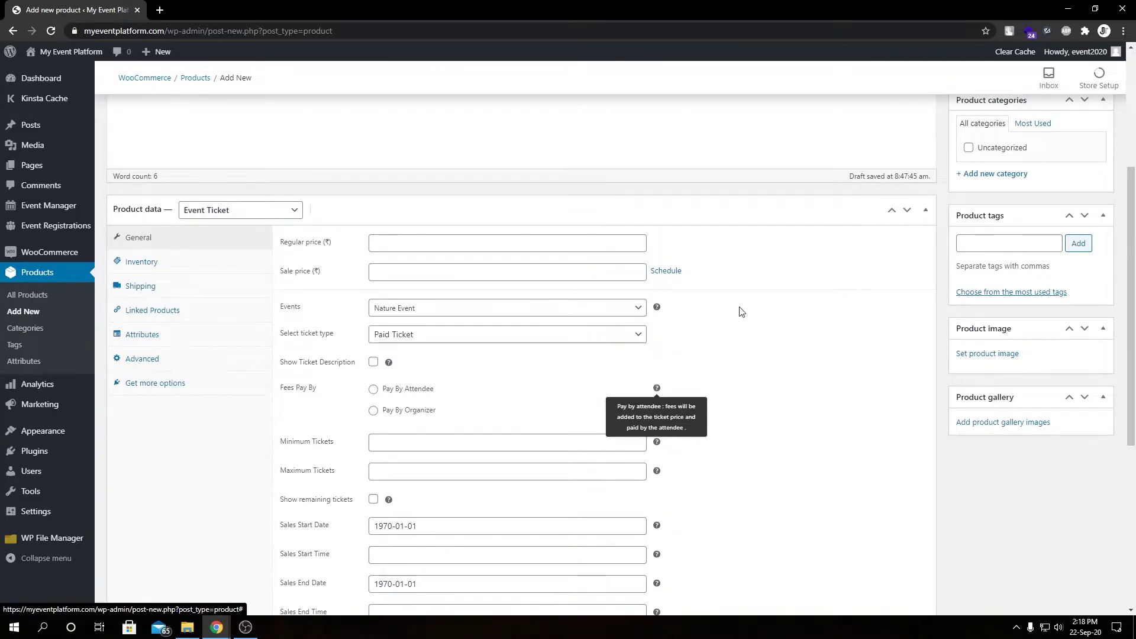
left_click(409, 310)
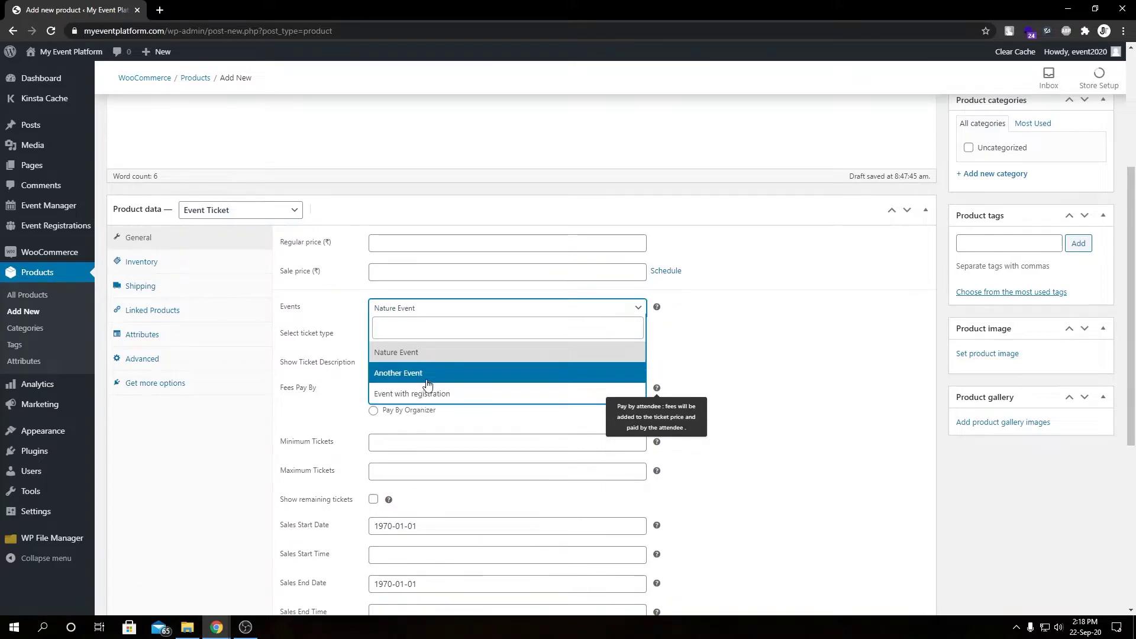
left_click(348, 353)
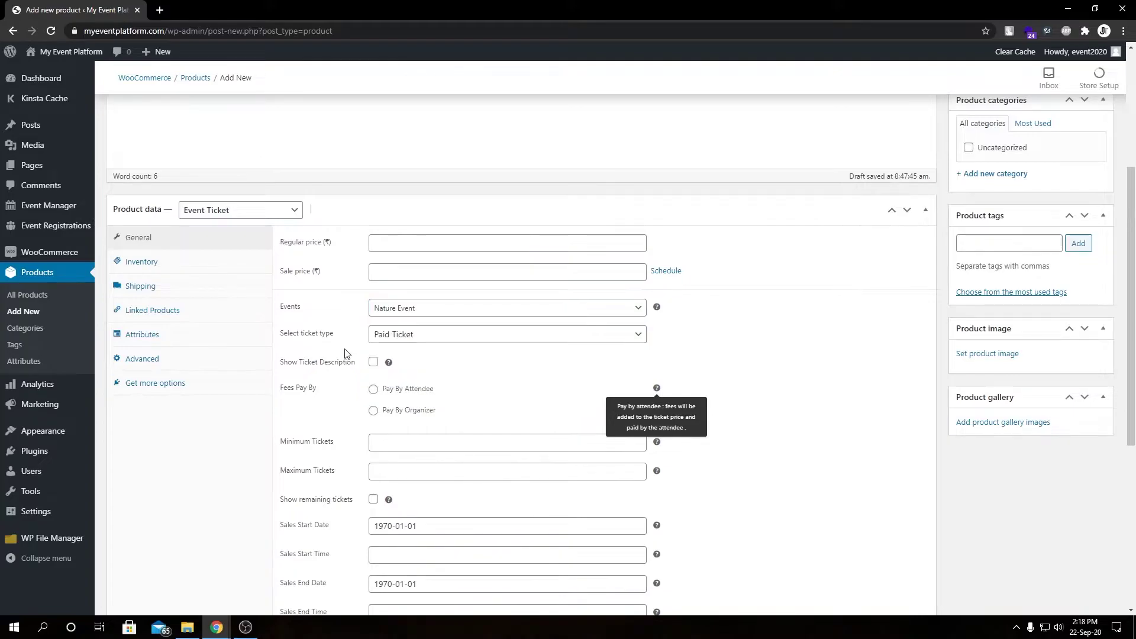
left_click(404, 342)
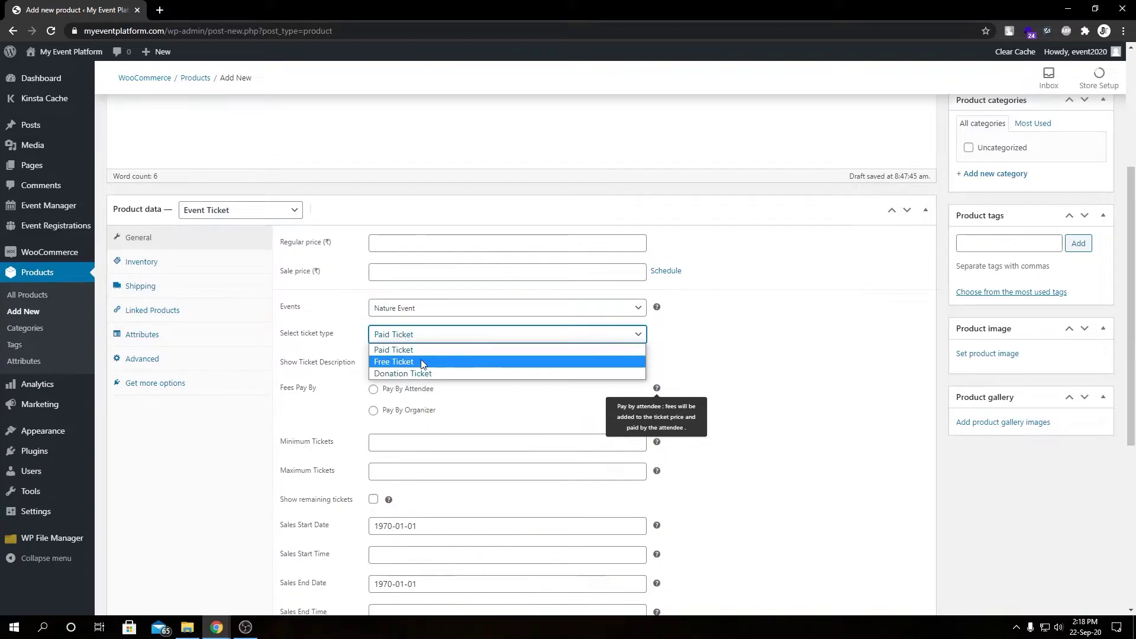
left_click(366, 376)
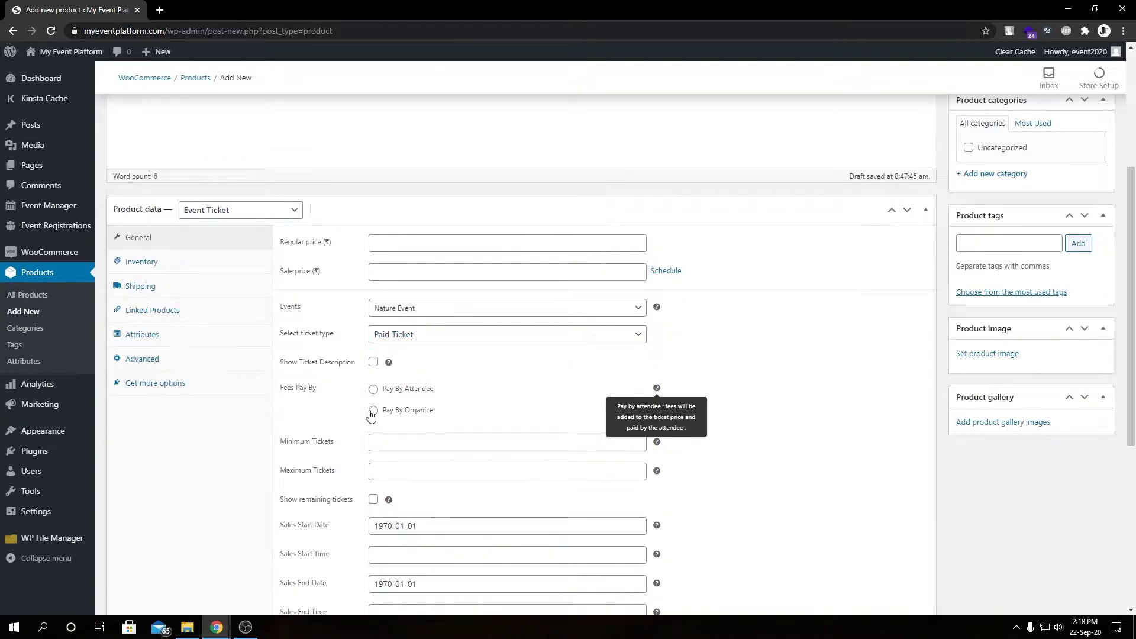
Look through the sales start and end date and time pickers
scroll(380, 398, "down", 1)
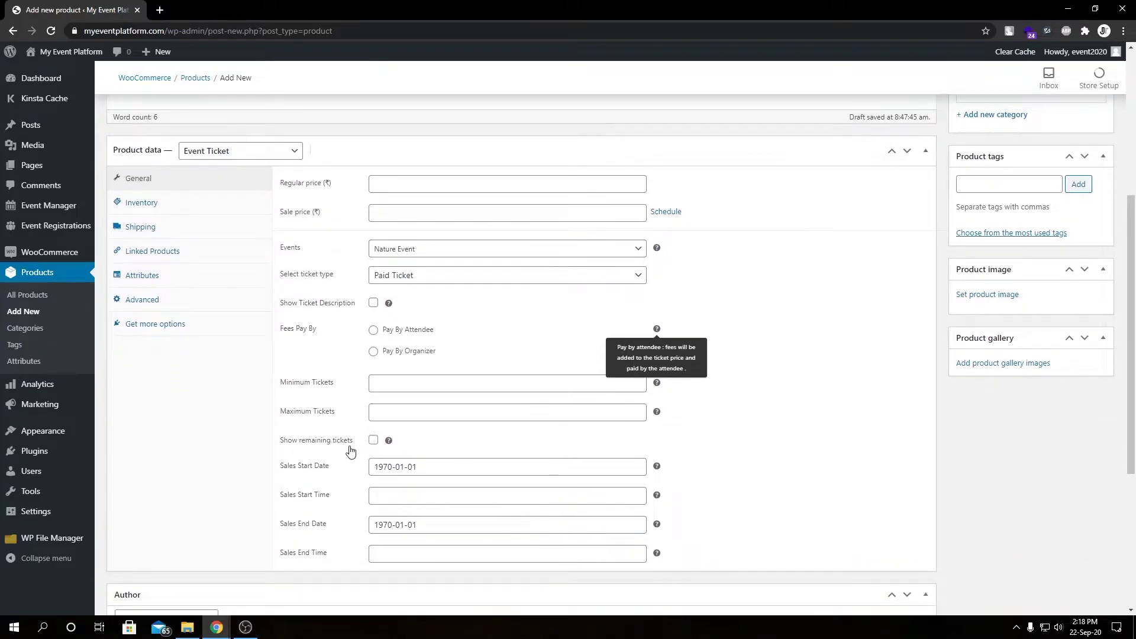
scroll(351, 451, "down", 1)
left_click(451, 407)
left_click(579, 443)
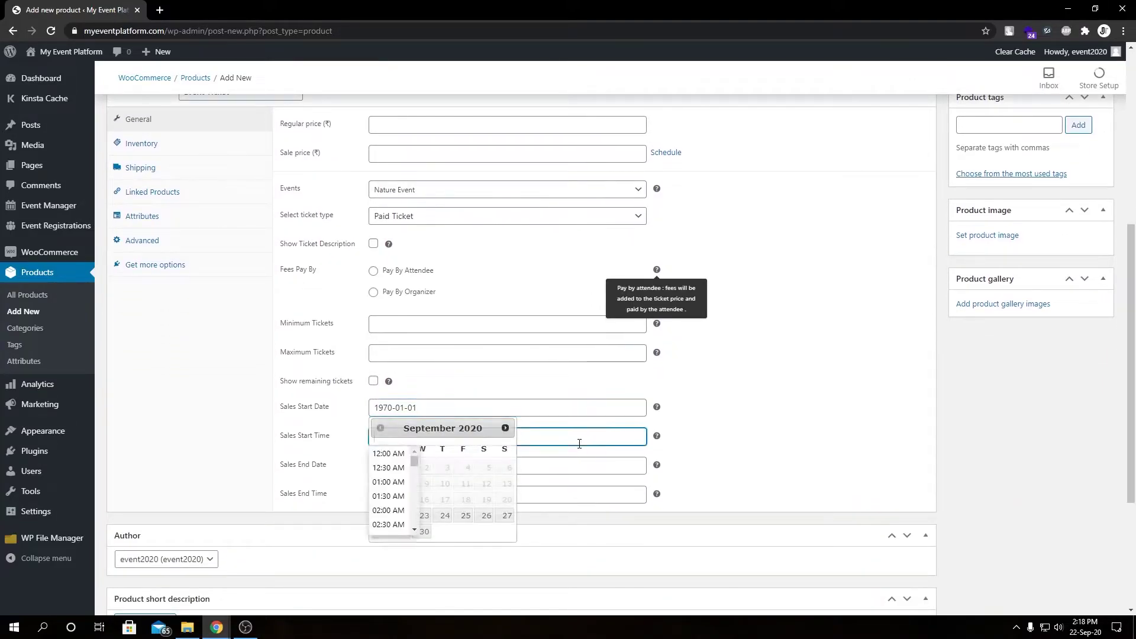
left_click(559, 465)
left_click(565, 495)
Enter 100 as the regular price and confirm Nature Event as the linked event
scroll(731, 466, "up", 3)
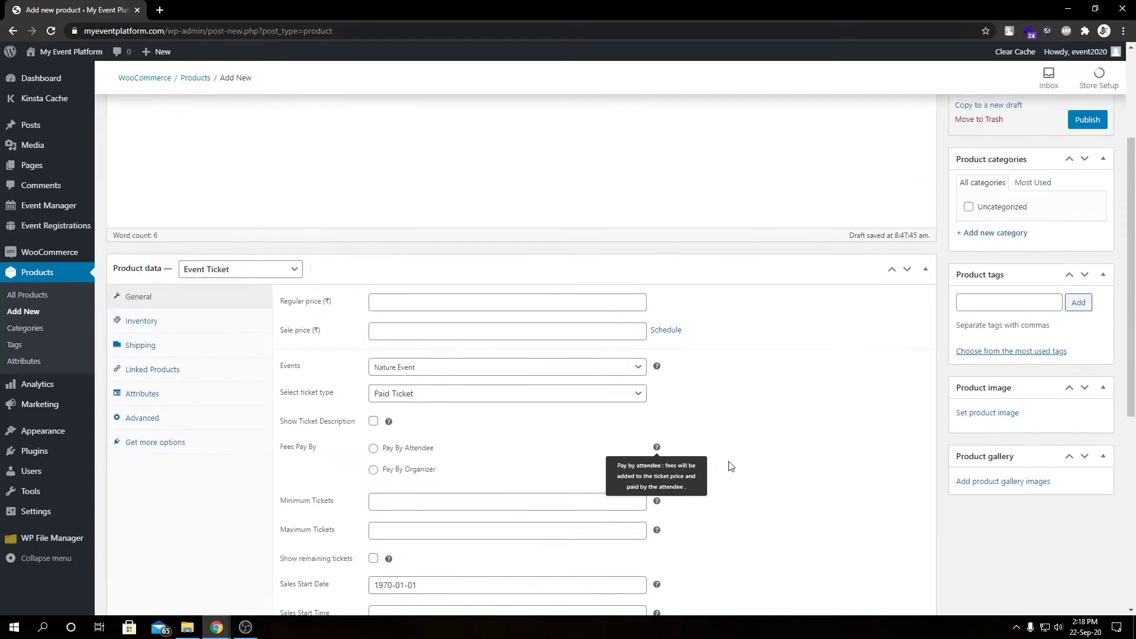
left_click(394, 301)
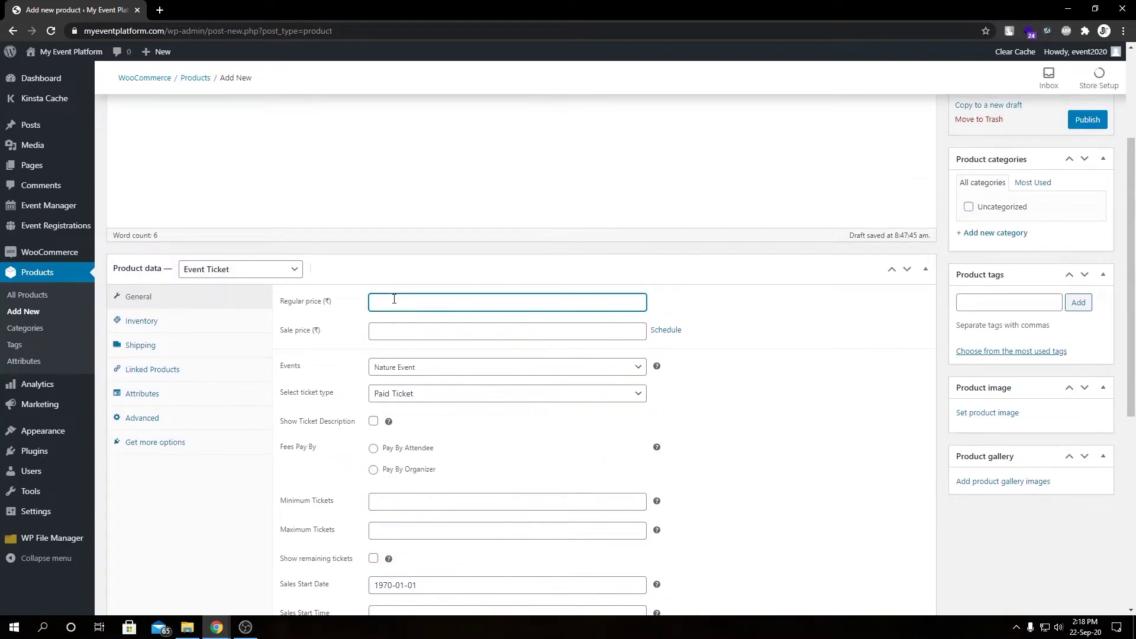
type("100")
key("Tab")
key("Tab")
left_click(429, 367)
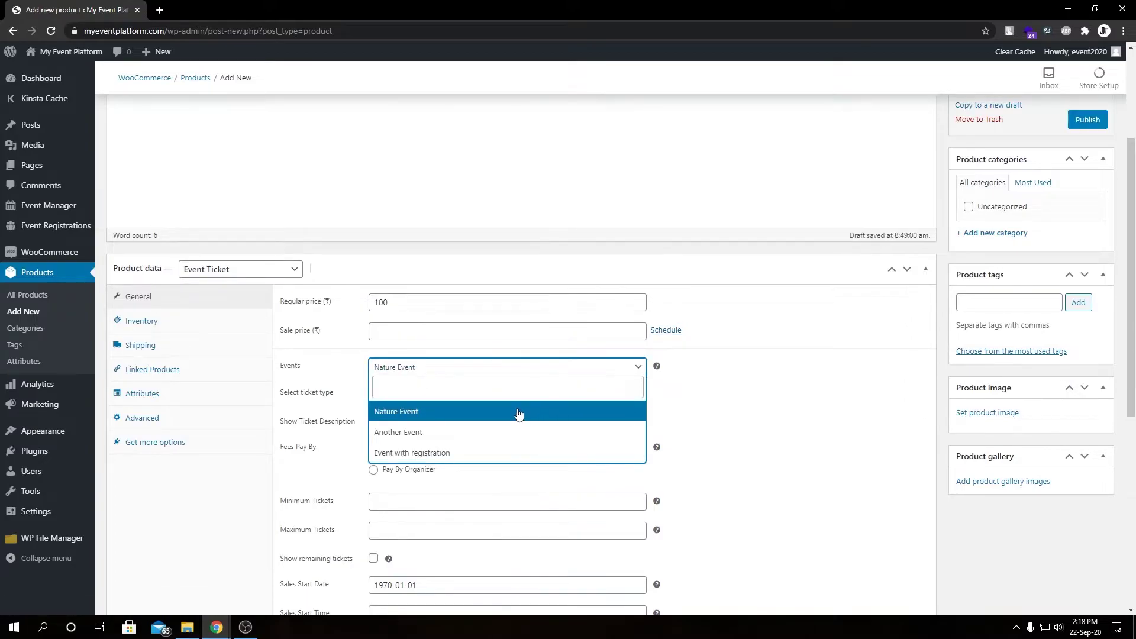
left_click(715, 411)
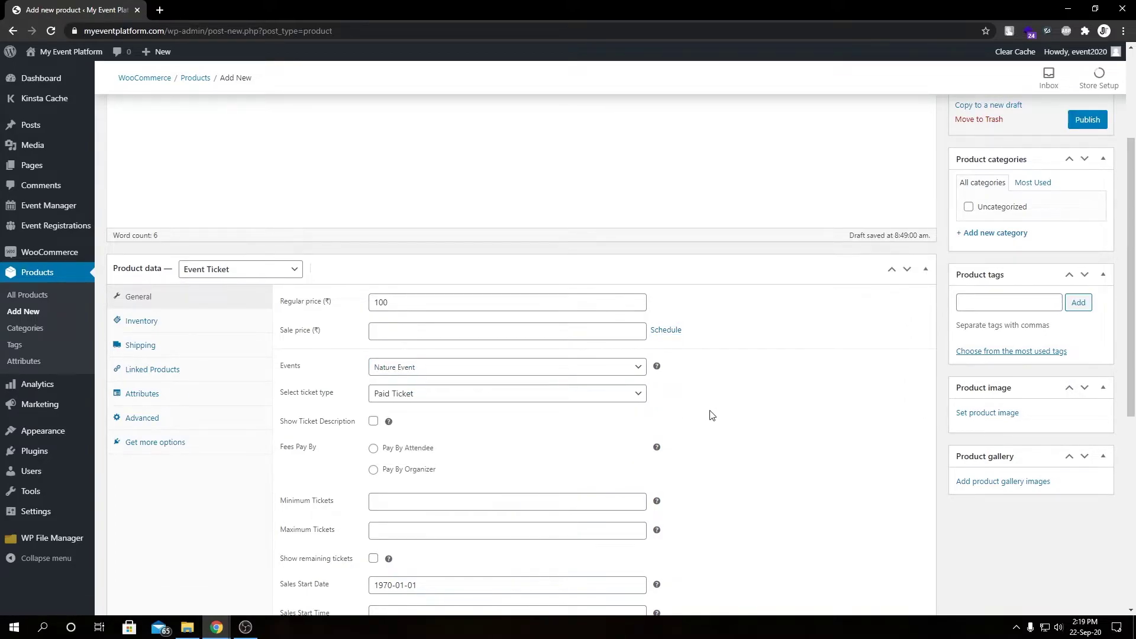
Open the public site in a new tab and browse from Events to the Nature Event page
middle_click(65, 77)
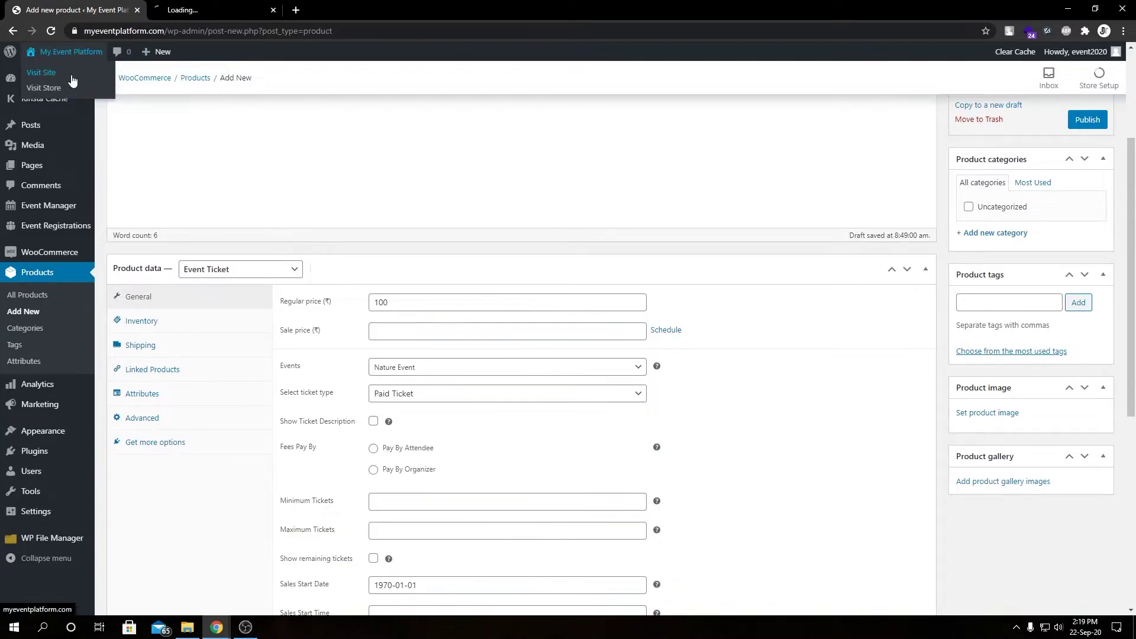
left_click(206, 9)
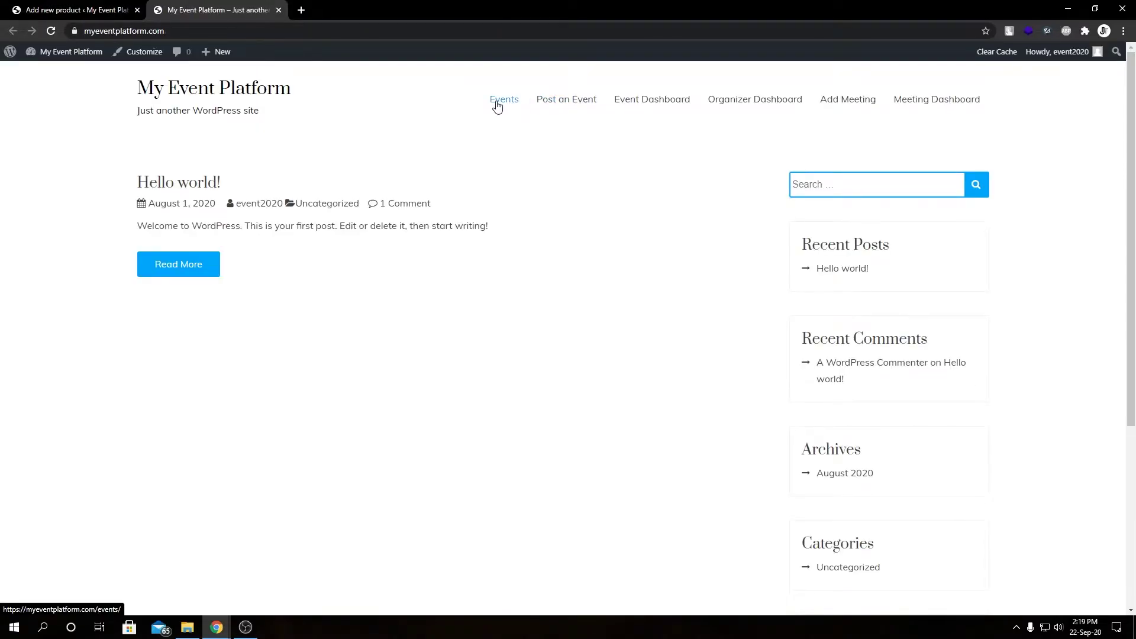
left_click(501, 100)
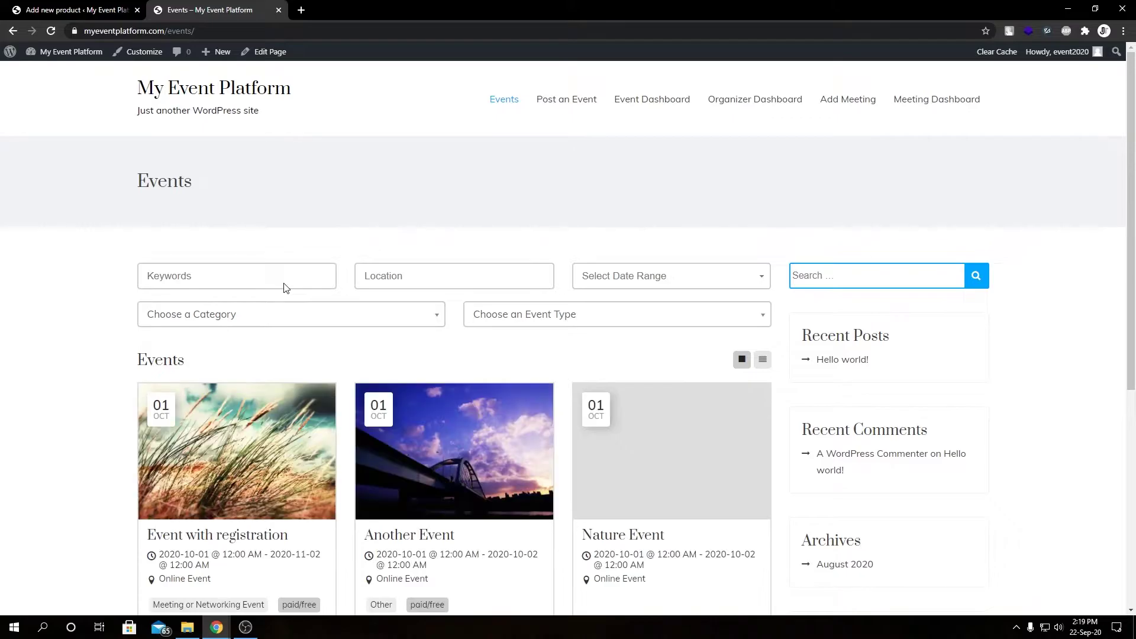
scroll(462, 355, "down", 2)
left_click(655, 355)
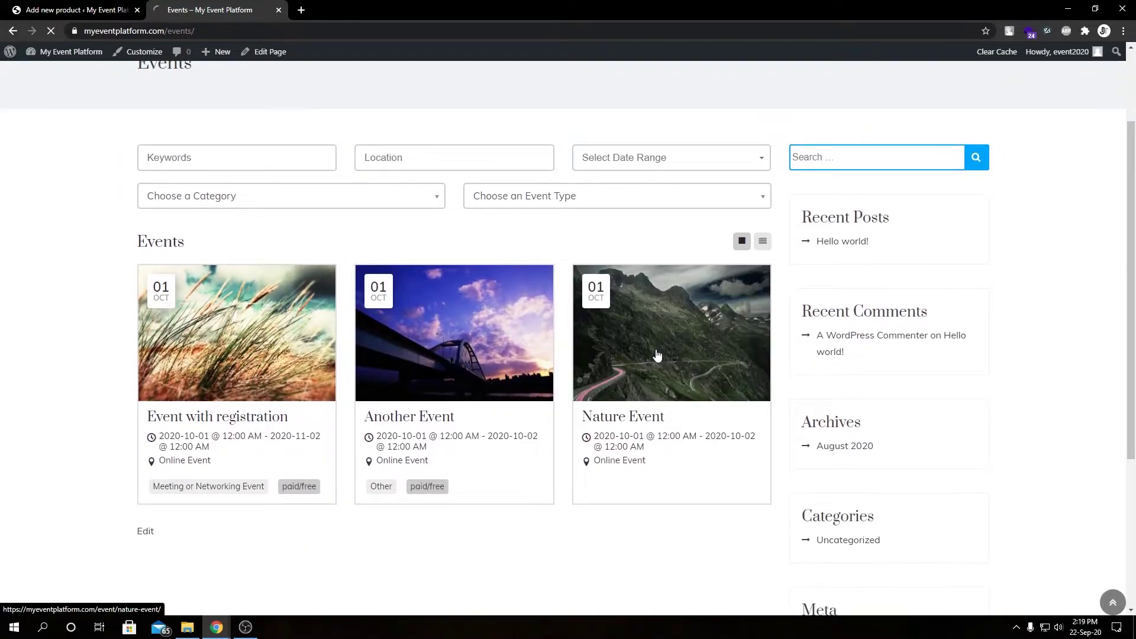
scroll(295, 299, "down", 7)
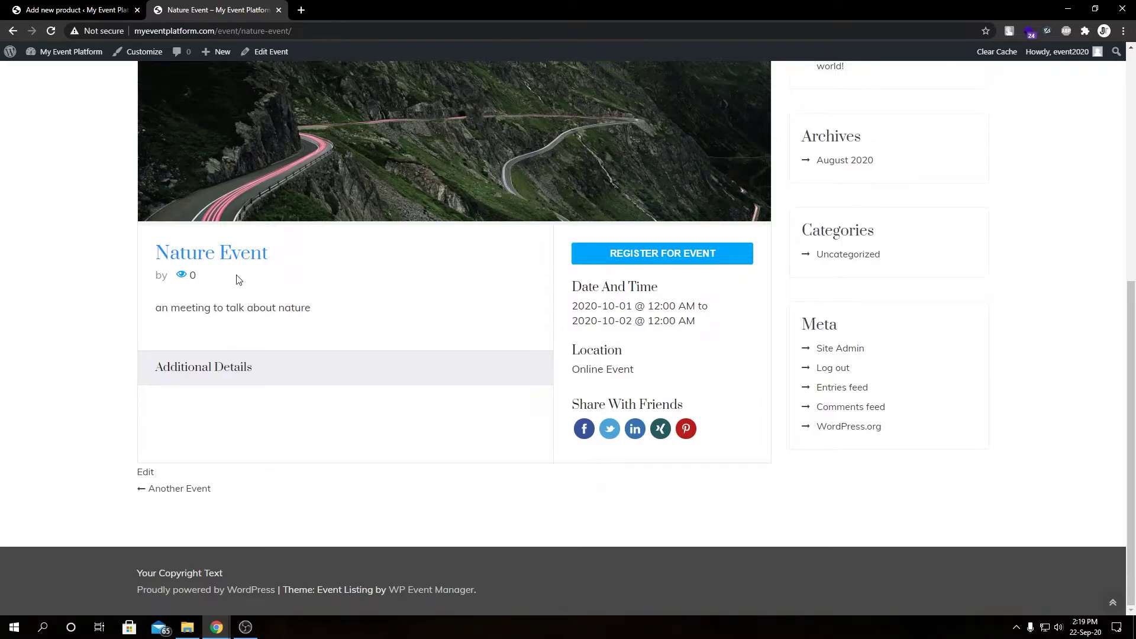
Back in the product editor, confirm Nature Event as the linked event and Paid Ticket as type
left_click(77, 10)
left_click(424, 370)
left_click(410, 414)
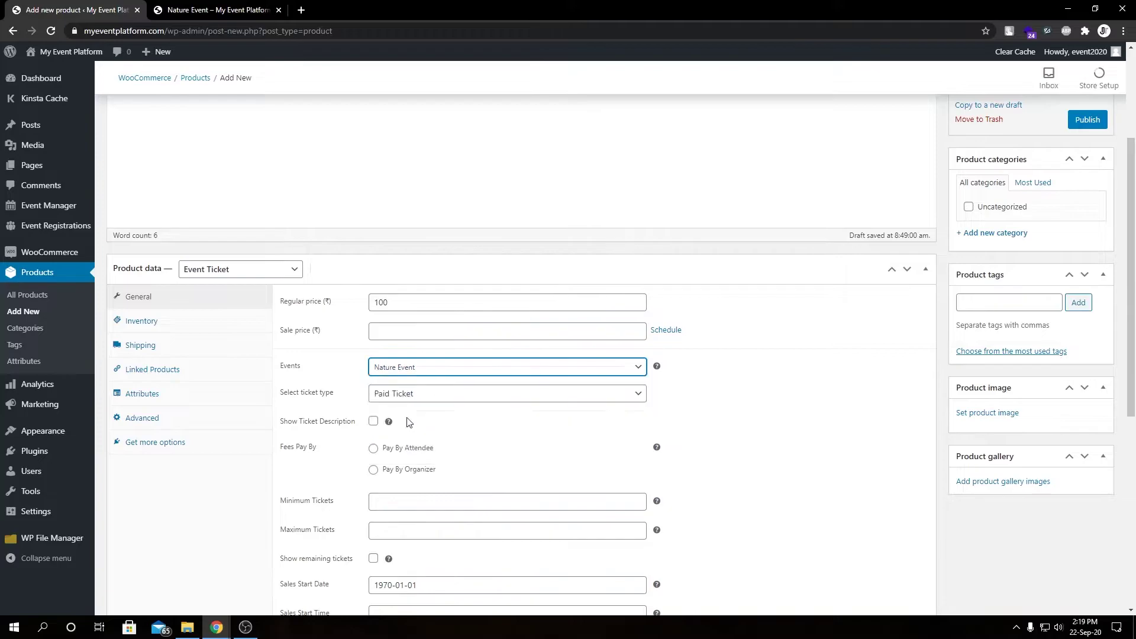
left_click(422, 395)
left_click(309, 400)
left_click(456, 396)
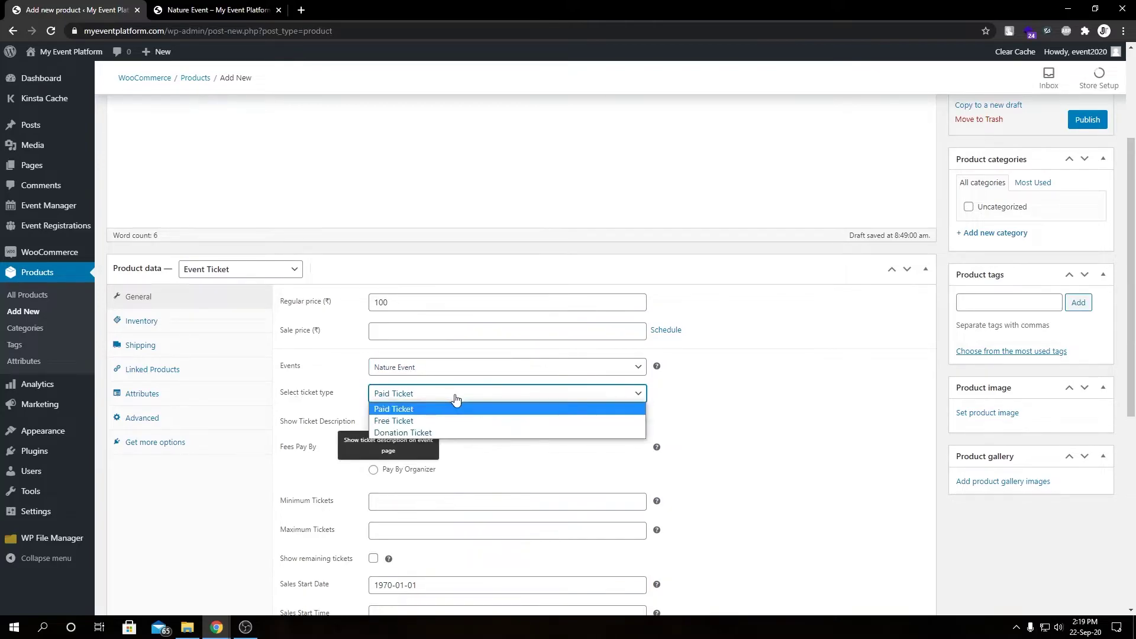
left_click(423, 410)
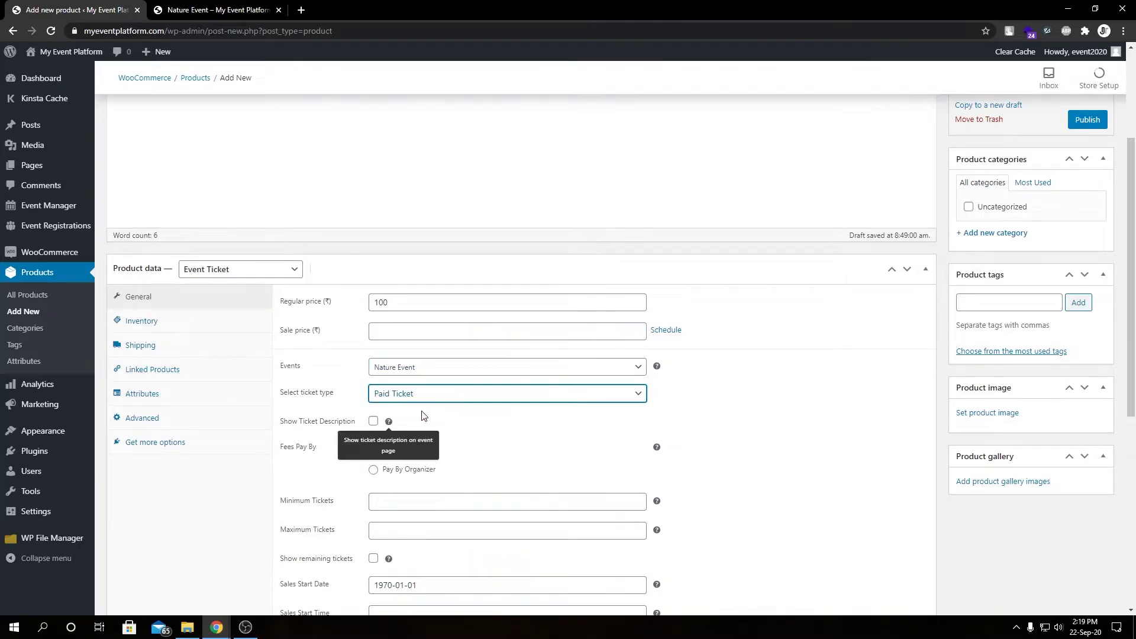
Show the ticket description, make attendees pay fees, set minimum tickets to 1, and show remaining tickets
left_click(374, 421)
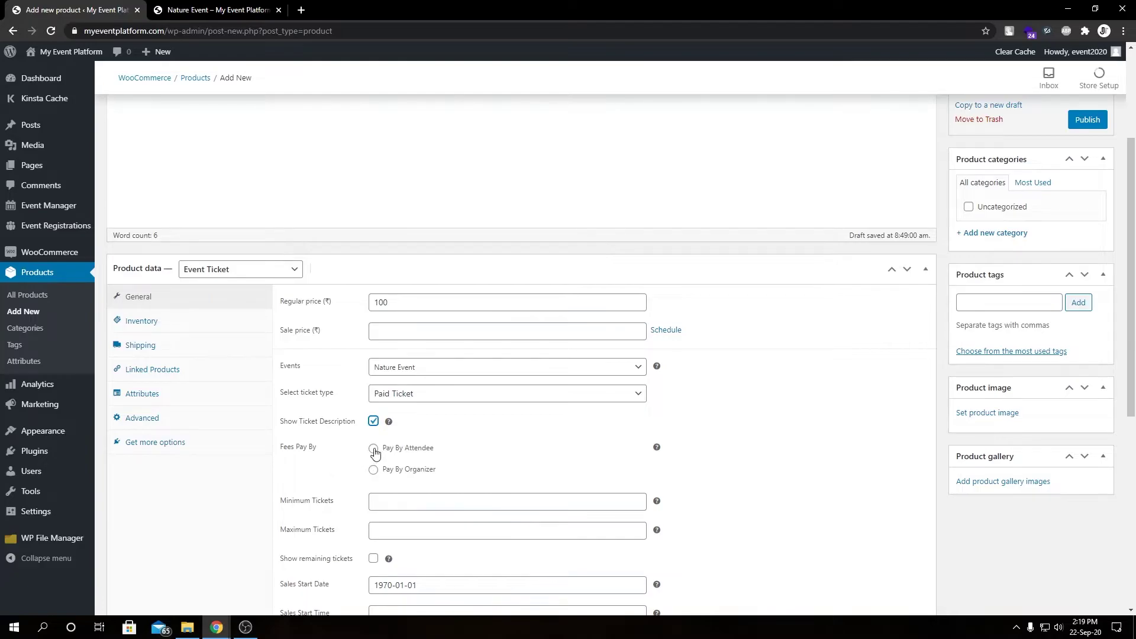
left_click(373, 448)
scroll(390, 426, "down", 2)
left_click(397, 385)
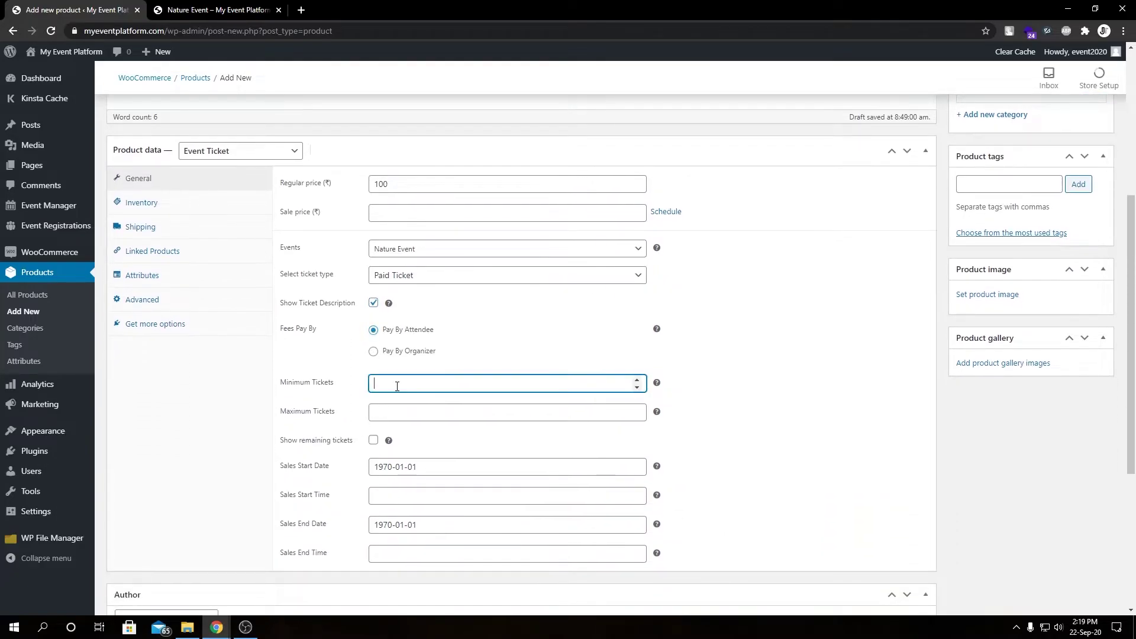
type("1")
key("Tab")
left_click(374, 439)
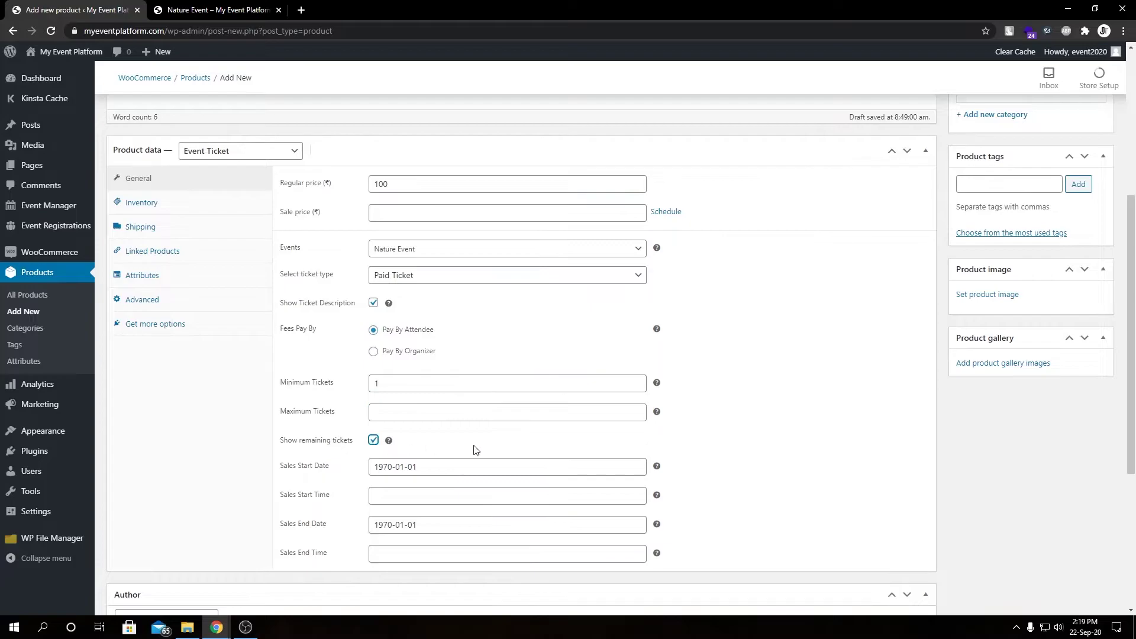
Set ticket sales to run from 2020-09-22 to 2020-09-30, both at 12:00 AM
scroll(812, 444, "down", 1)
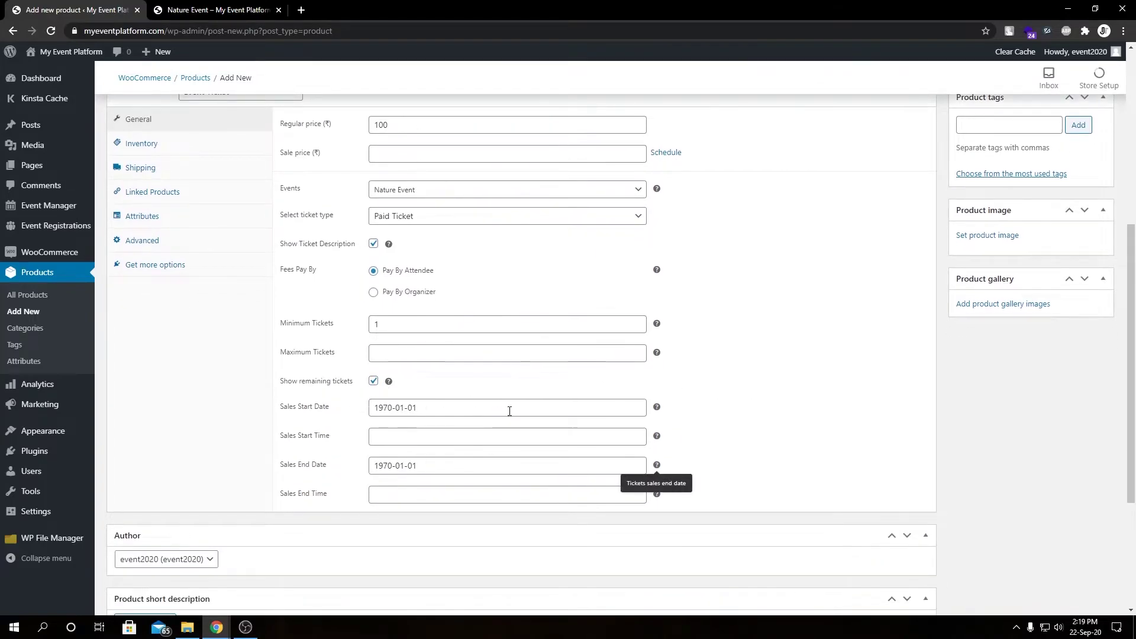
left_click(509, 408)
left_click(403, 517)
left_click(393, 437)
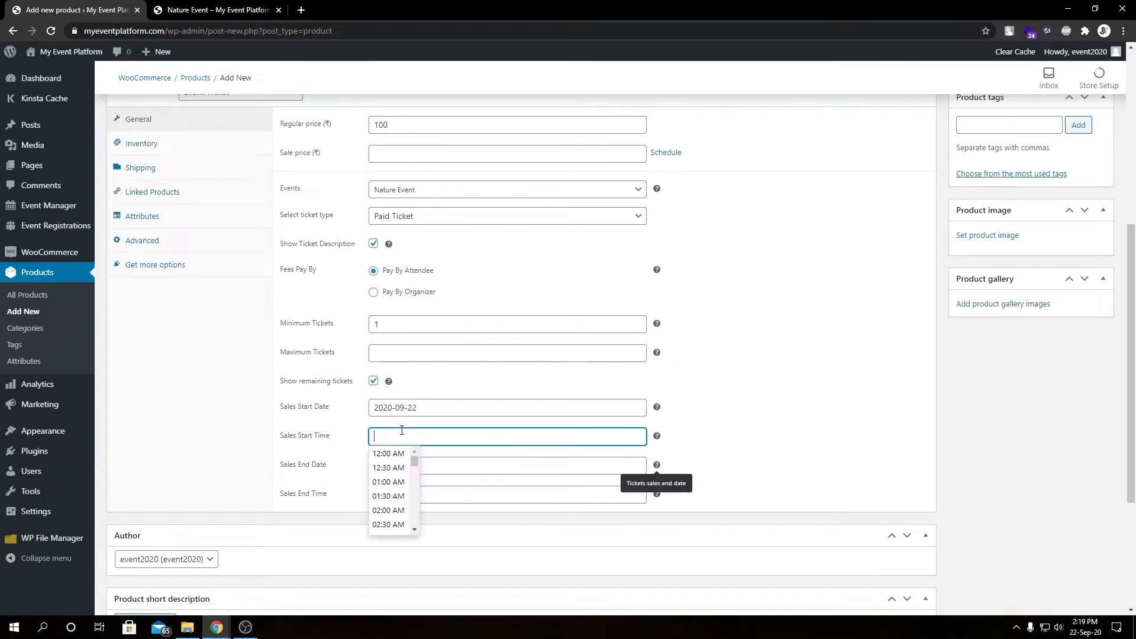
left_click(386, 454)
left_click(435, 467)
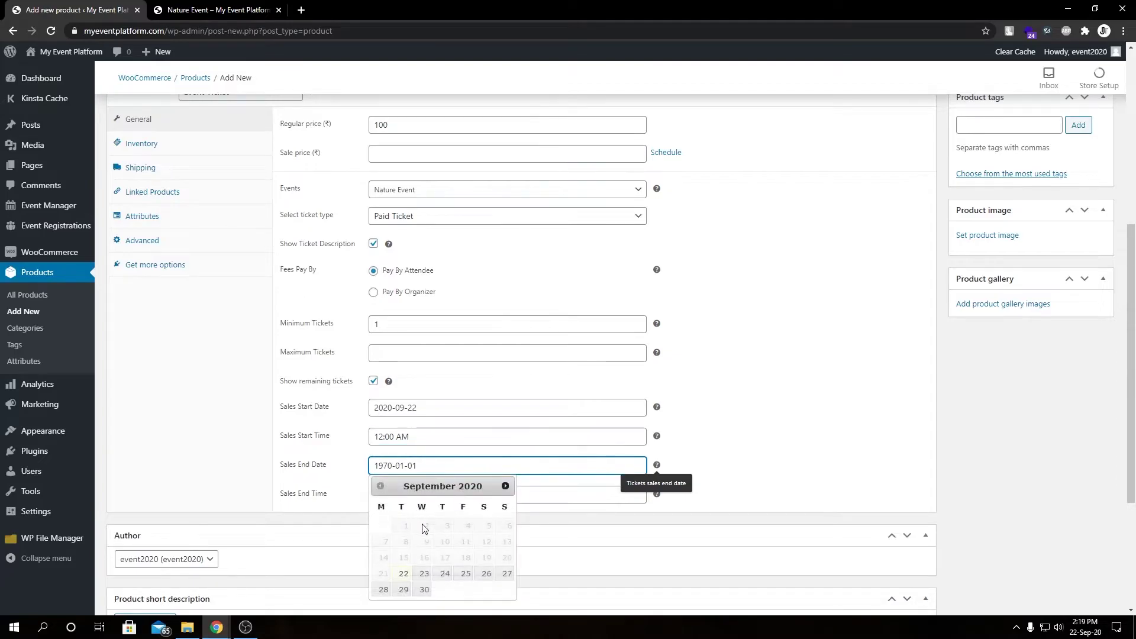
left_click(424, 589)
left_click(413, 496)
left_click(388, 511)
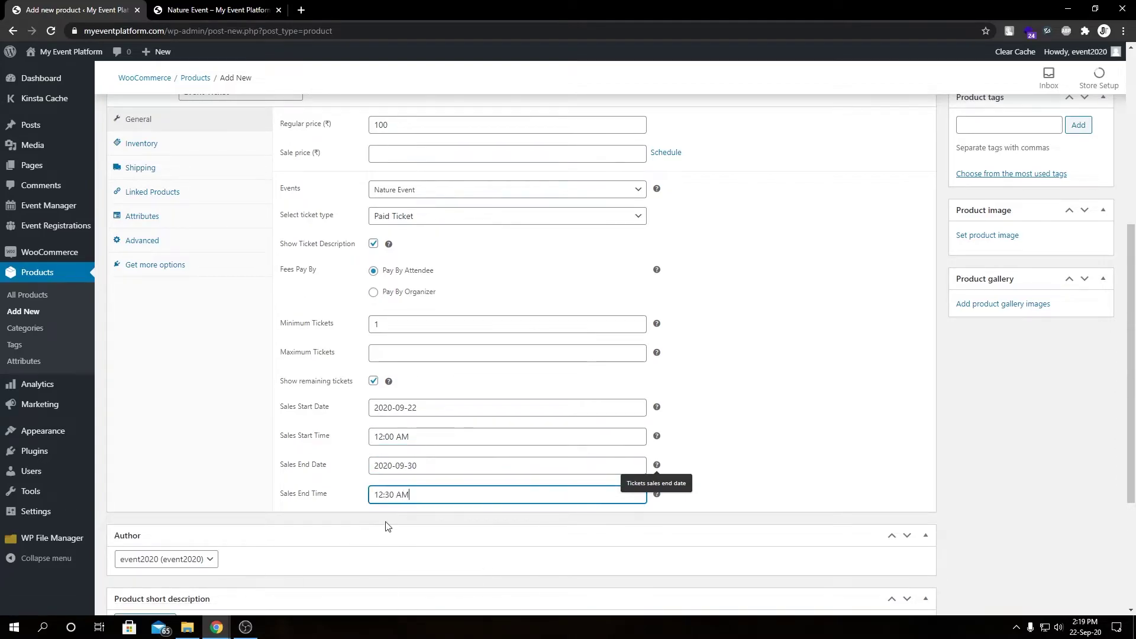
left_click(429, 494)
key("Return")
left_click(474, 516)
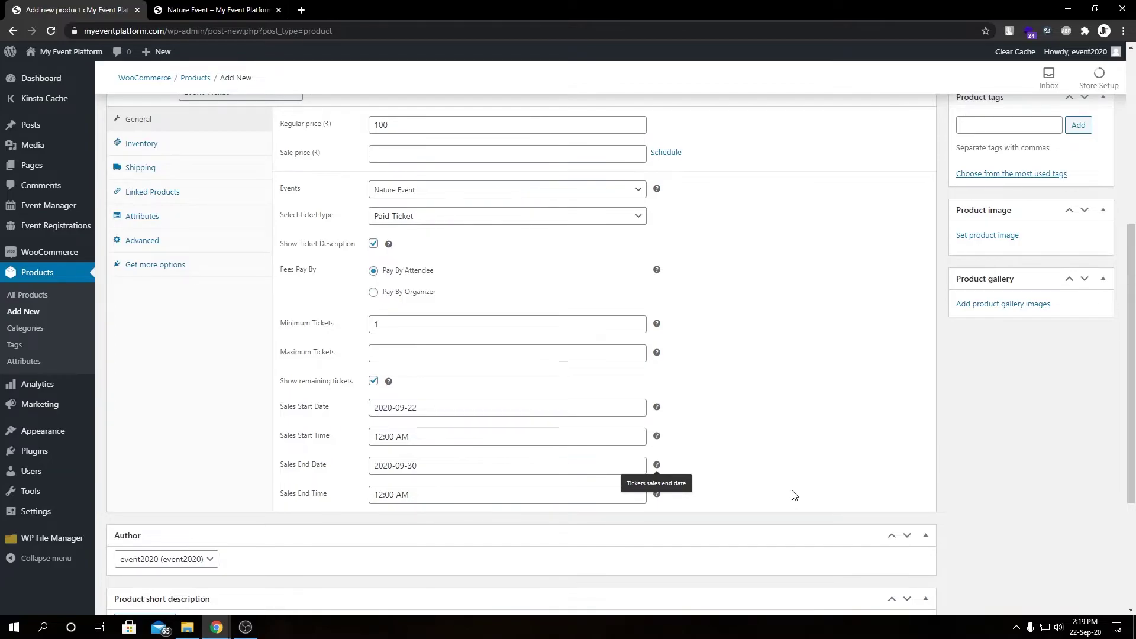
Publish the Premium Ticket product from the Publish box
scroll(794, 495, "up", 5)
scroll(794, 495, "down", 2)
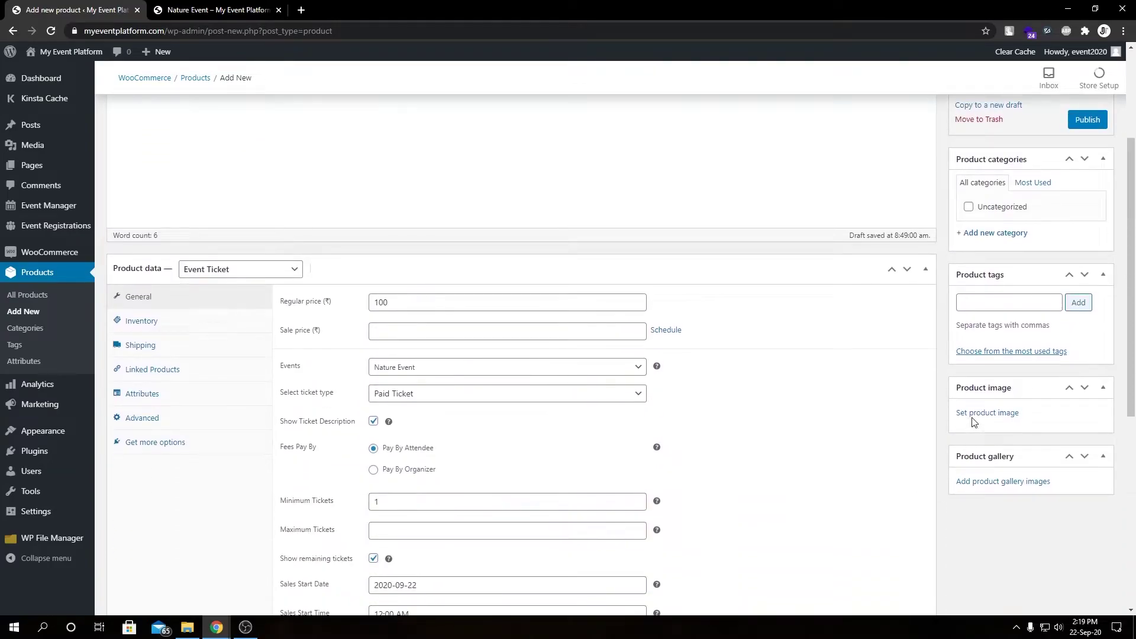
left_click(1020, 304)
scroll(1013, 263, "up", 2)
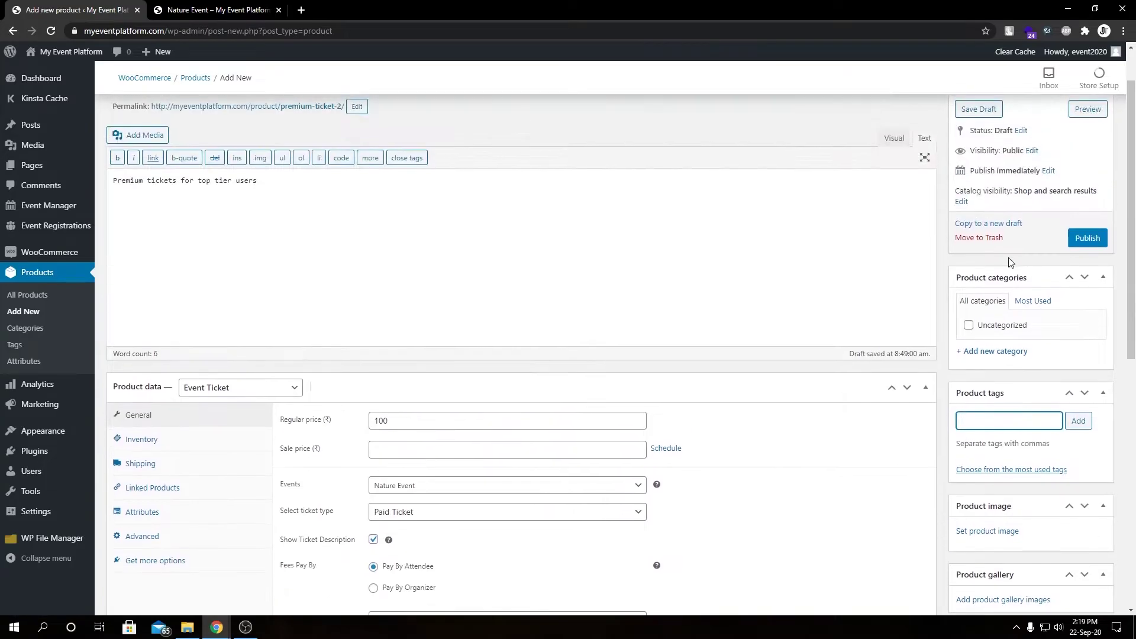
scroll(1000, 330, "up", 1)
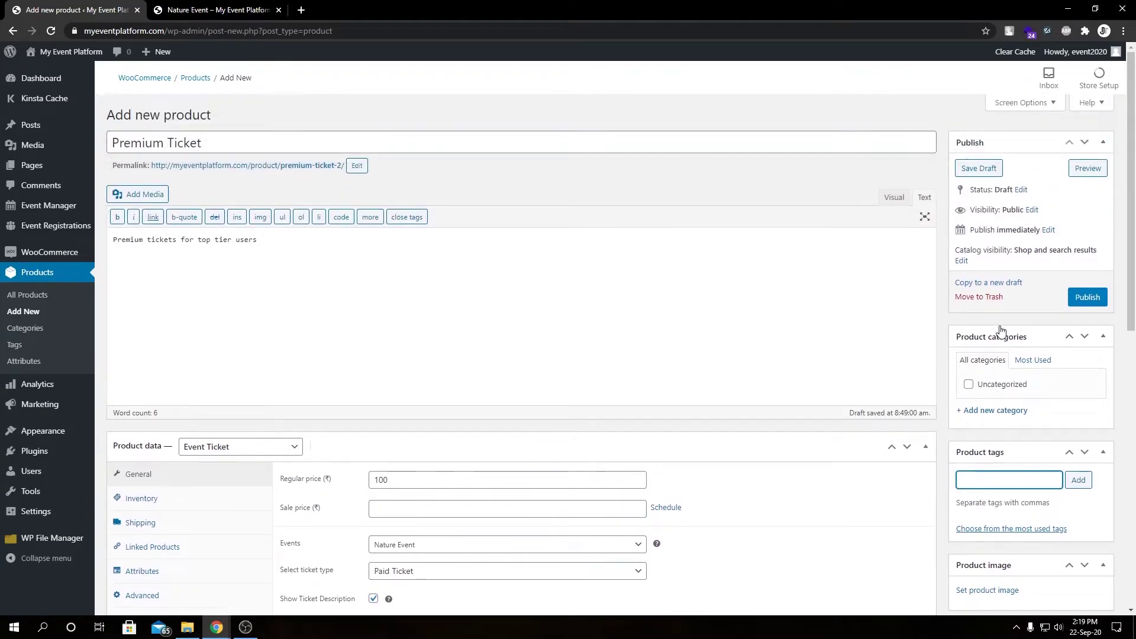
left_click(1080, 305)
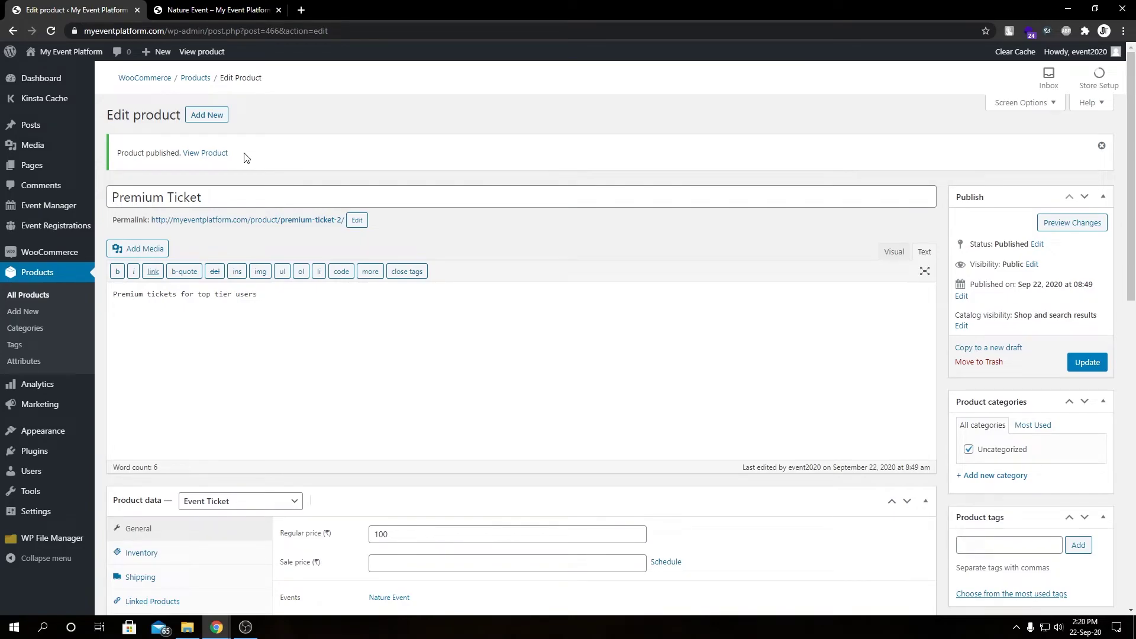
Reload the Nature Event page and inspect the new Ticket Information: name, price, description, end date
left_click(252, 12)
key("F5")
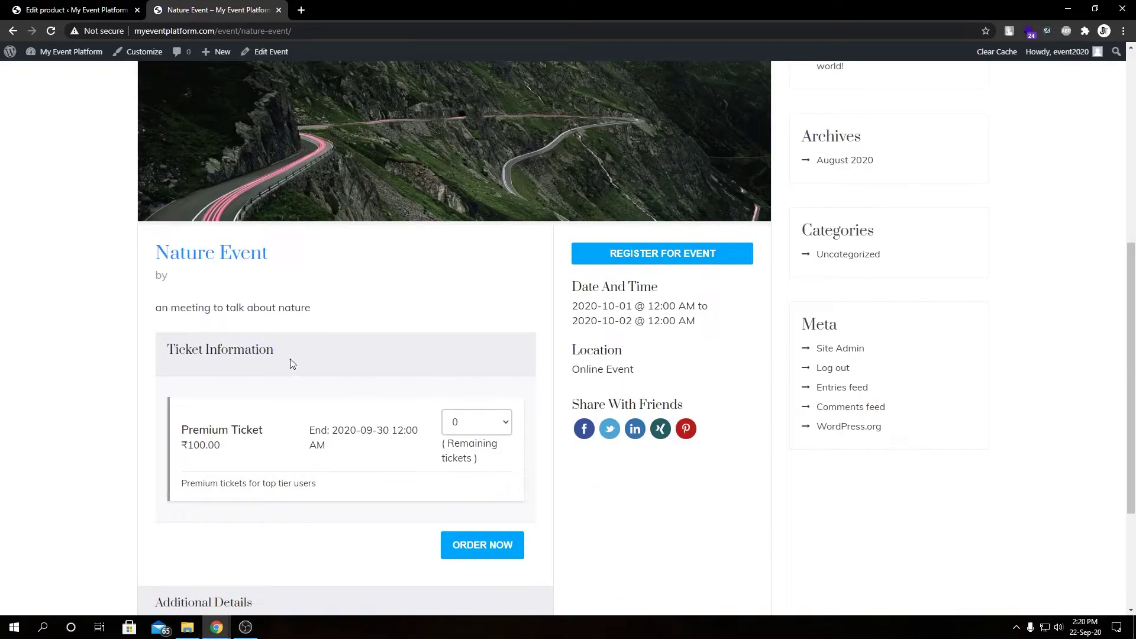
double_click(245, 354)
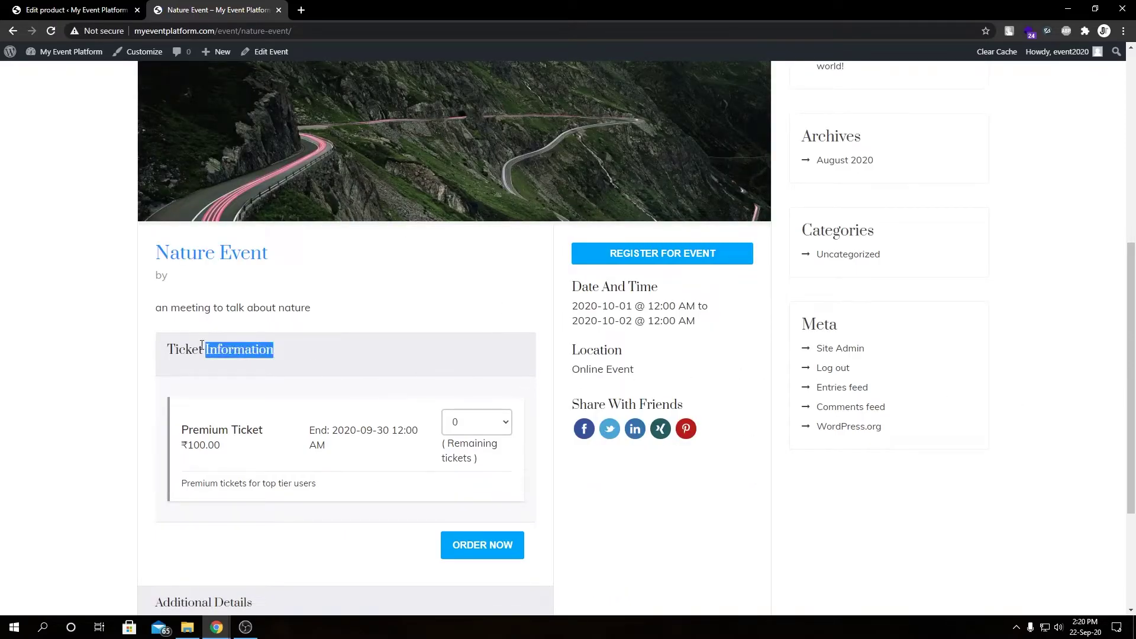
left_click(165, 336)
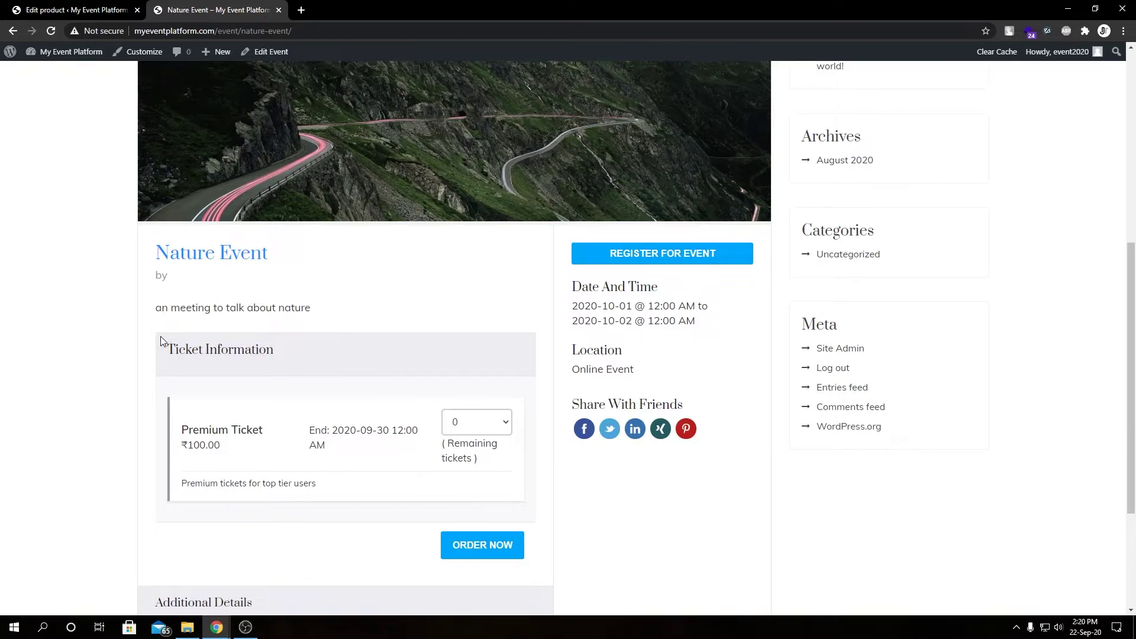
double_click(184, 350)
left_click(271, 353)
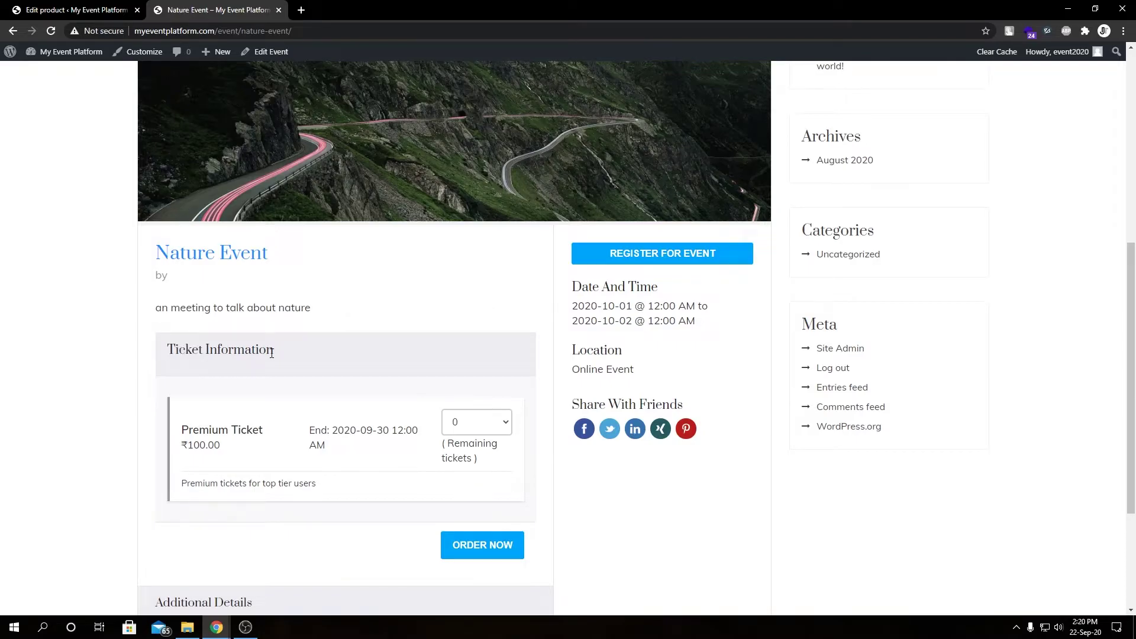
double_click(211, 430)
double_click(208, 448)
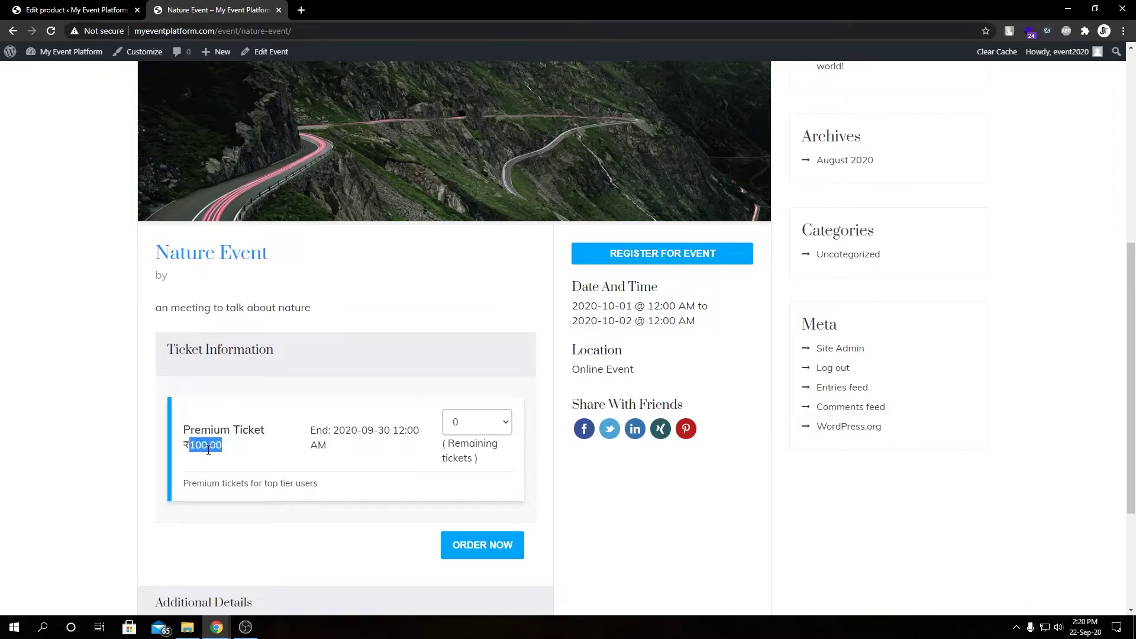
triple_click(211, 487)
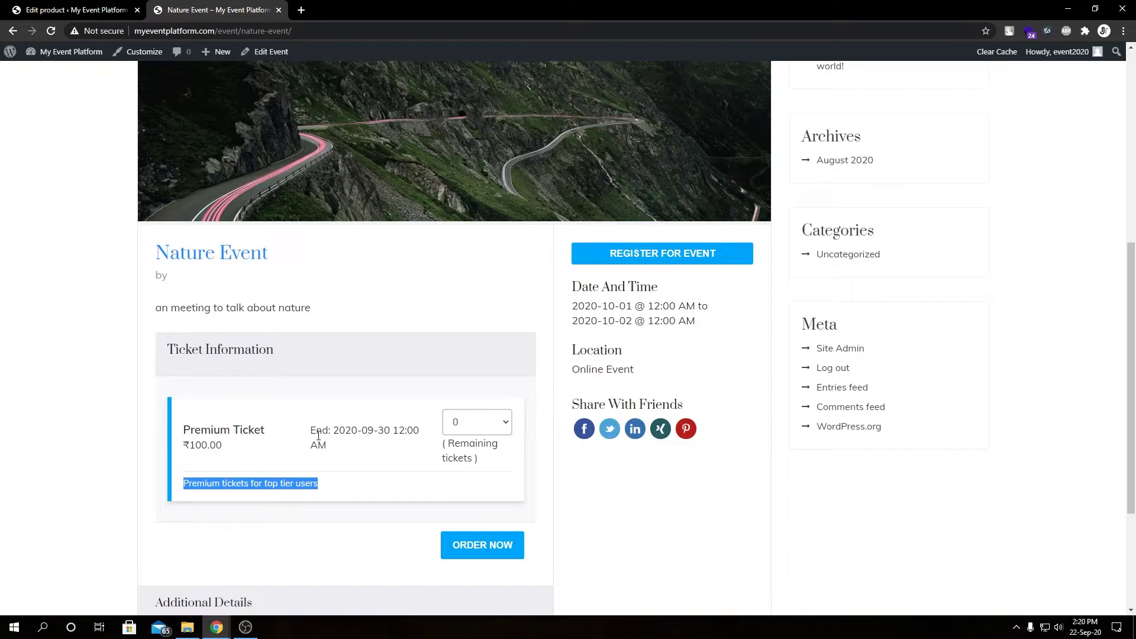
double_click(319, 434)
Check the orderable ticket quantities in the dropdown, then return to the product editor
left_click(480, 421)
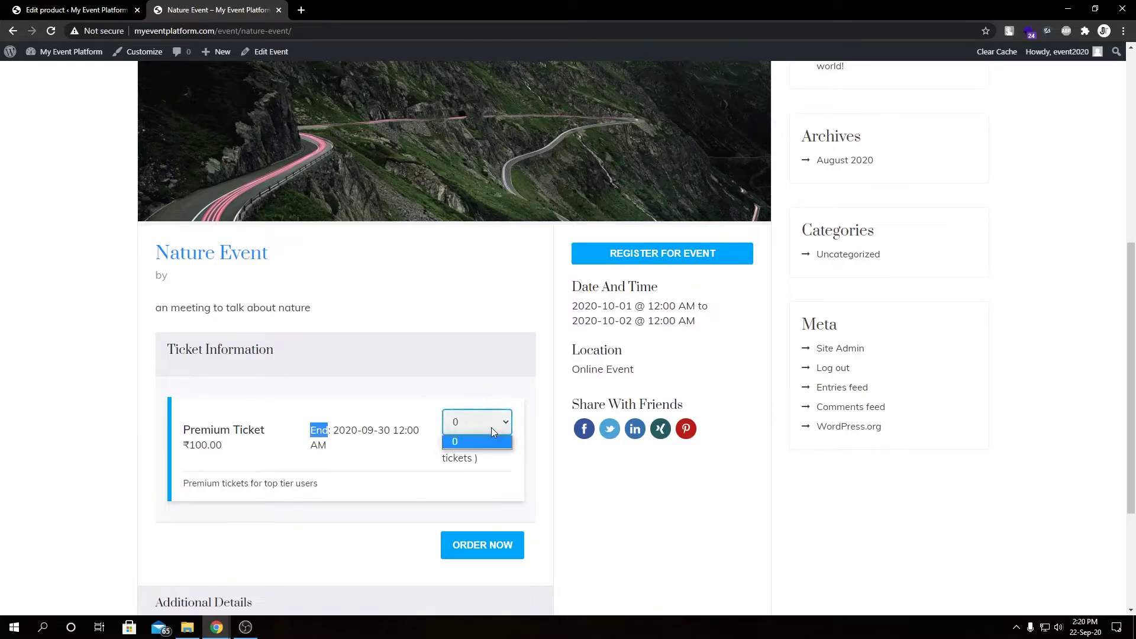
left_click(491, 427)
left_click(480, 424)
left_click(477, 459)
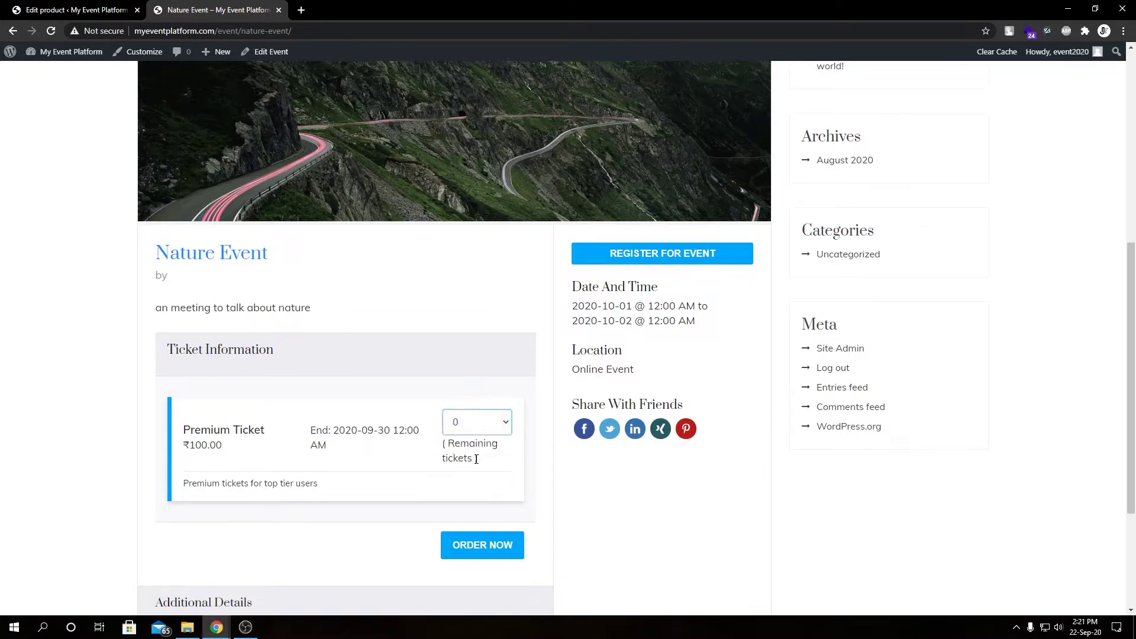
left_click(481, 429)
left_click(478, 442)
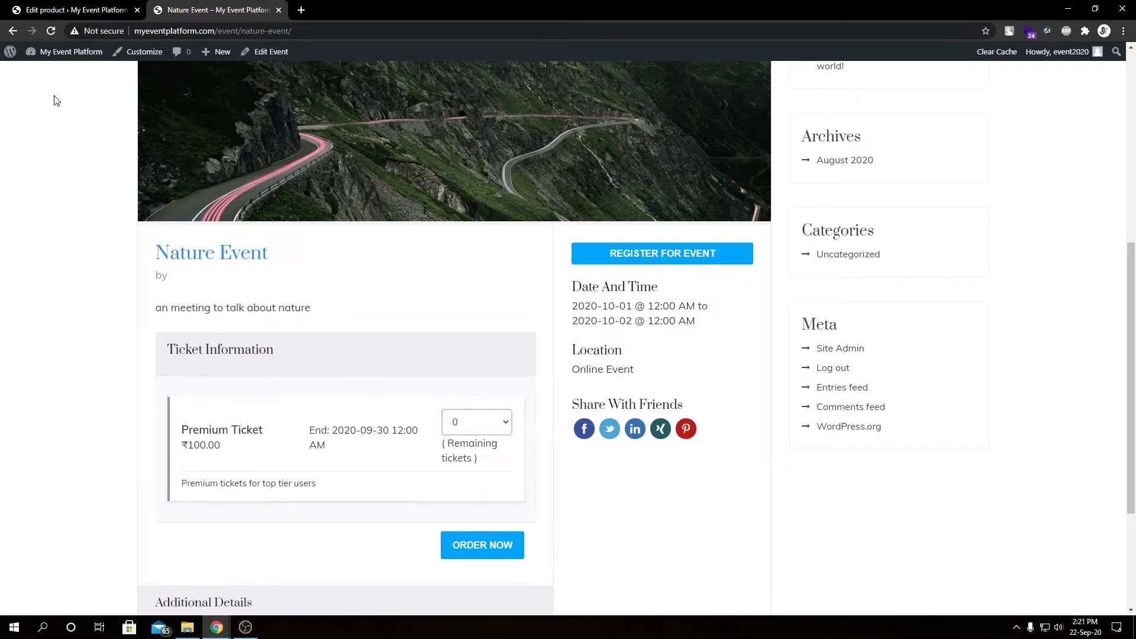
left_click(77, 10)
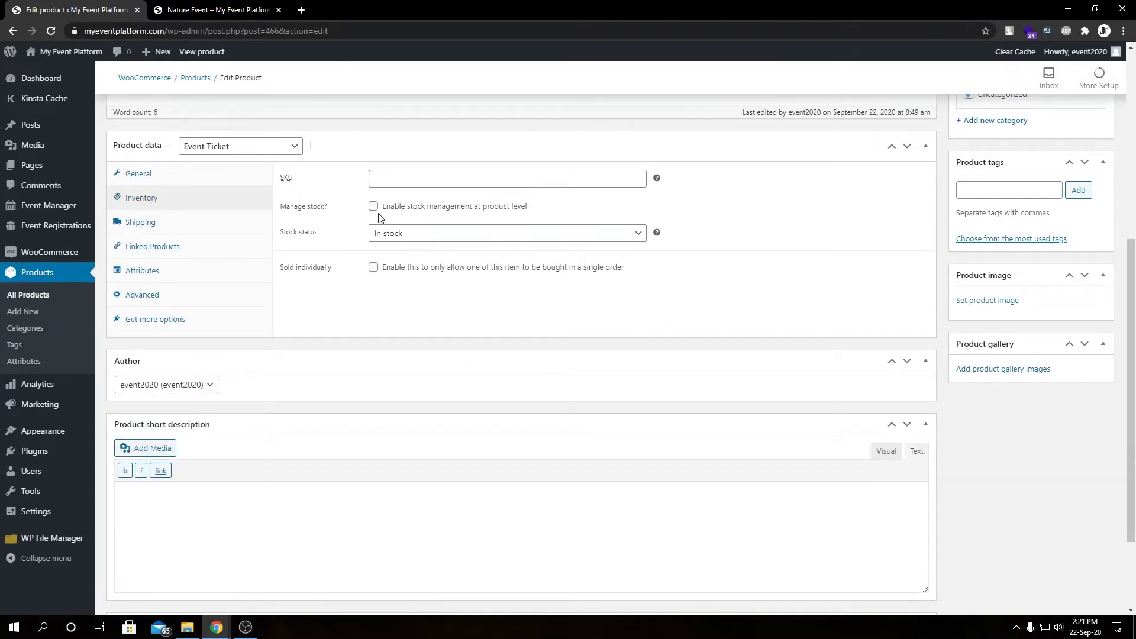
Enable stock management with a stock quantity of 100 and update the Premium Ticket
left_click(402, 240)
left_click(412, 238)
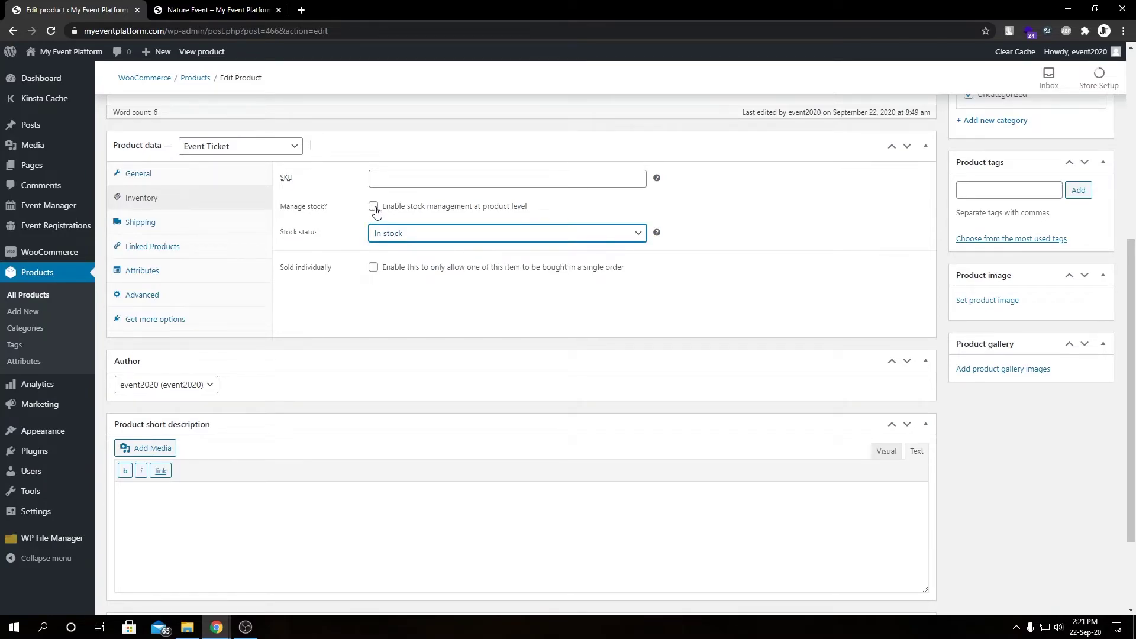
left_click(374, 206)
left_click(401, 231)
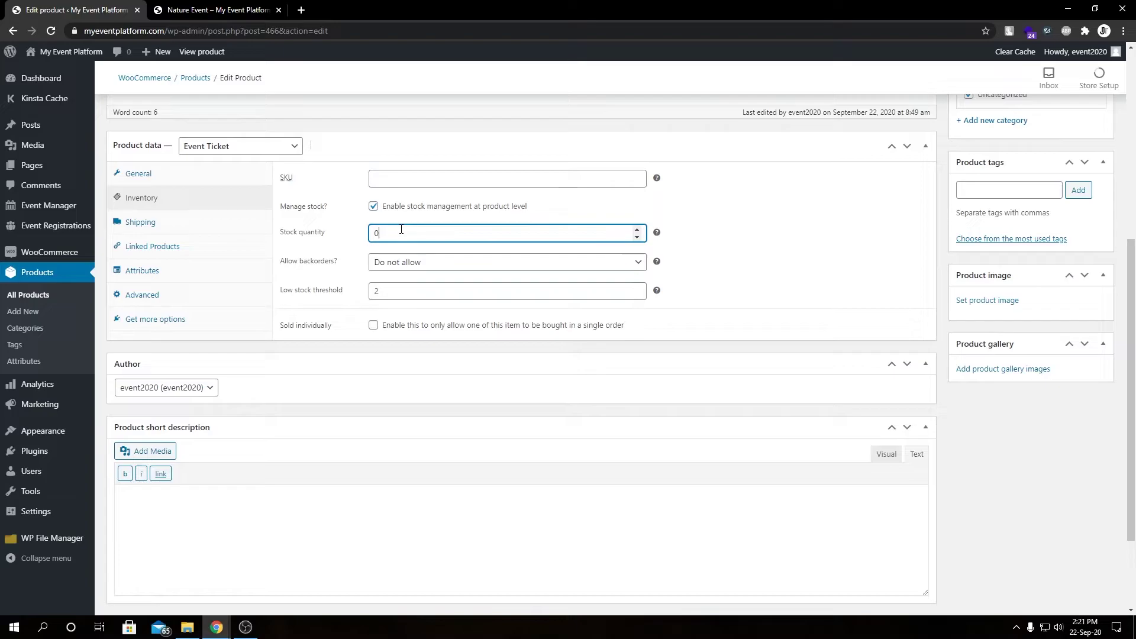
key("BackSpace")
scroll(958, 320, "up", 4)
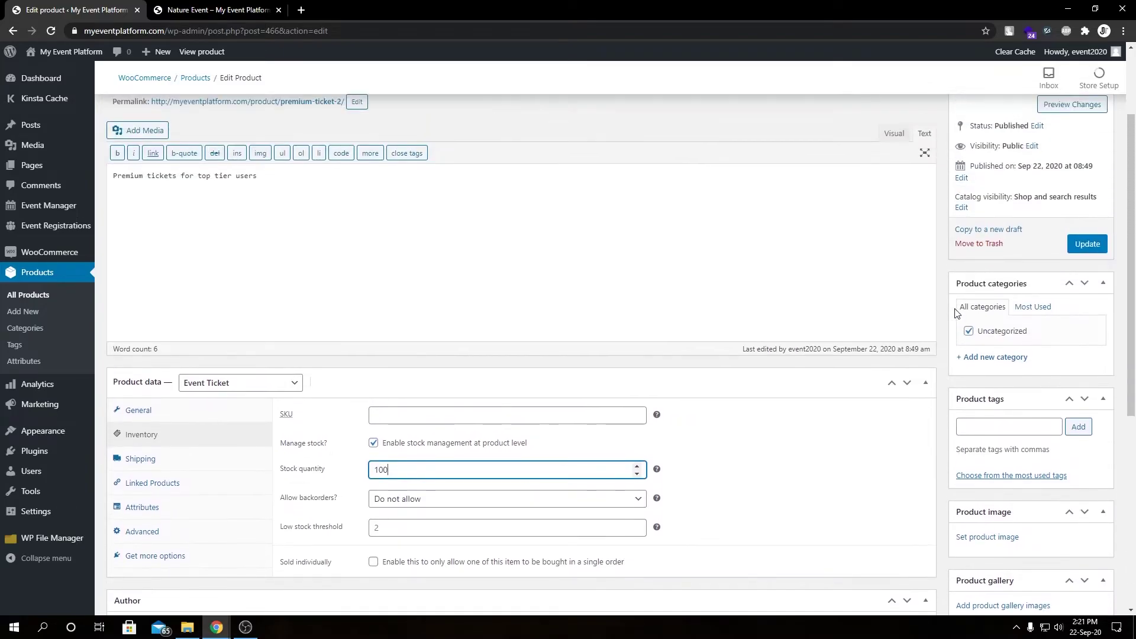
left_click(1091, 247)
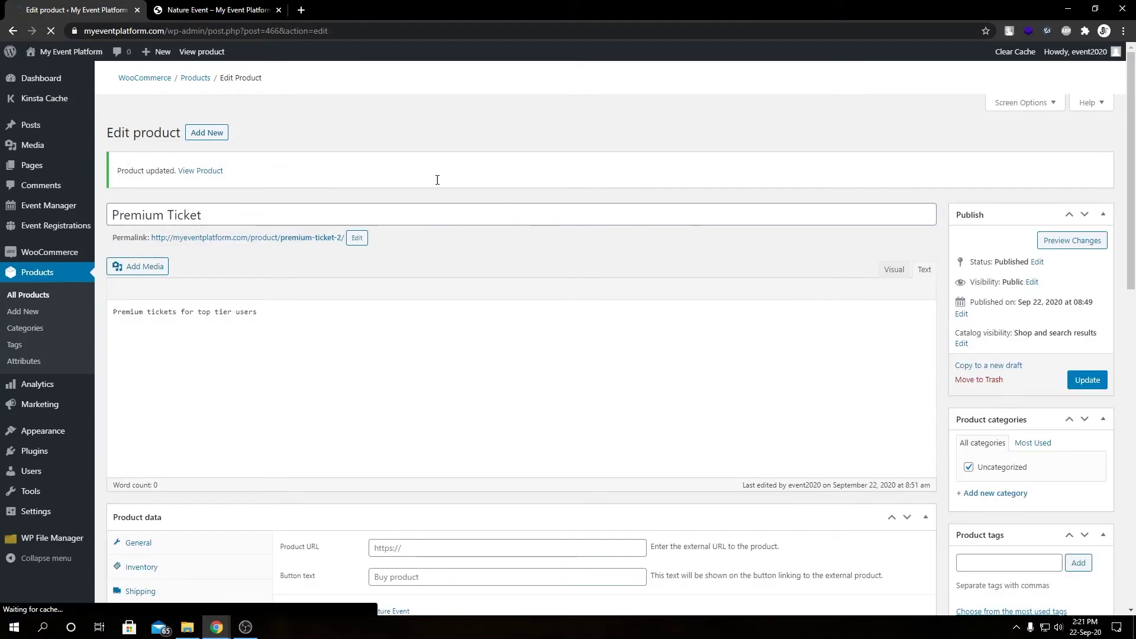
Reload the Nature Event page to see 100 remaining tickets, then recheck the product's inventory settings
left_click(227, 7)
key("F5")
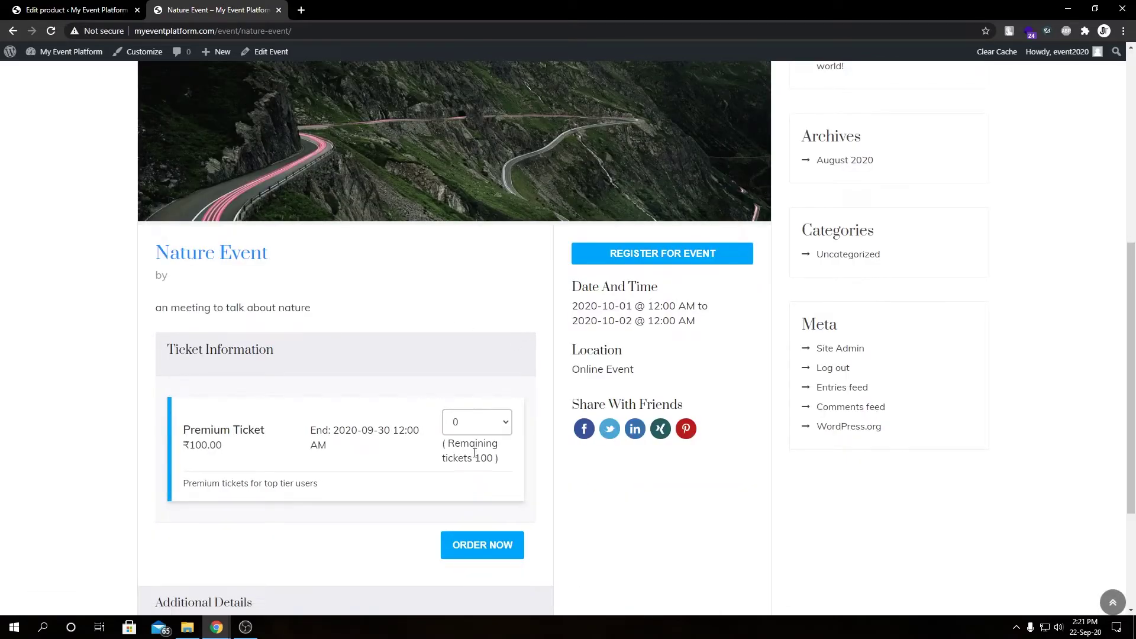
left_click(476, 432)
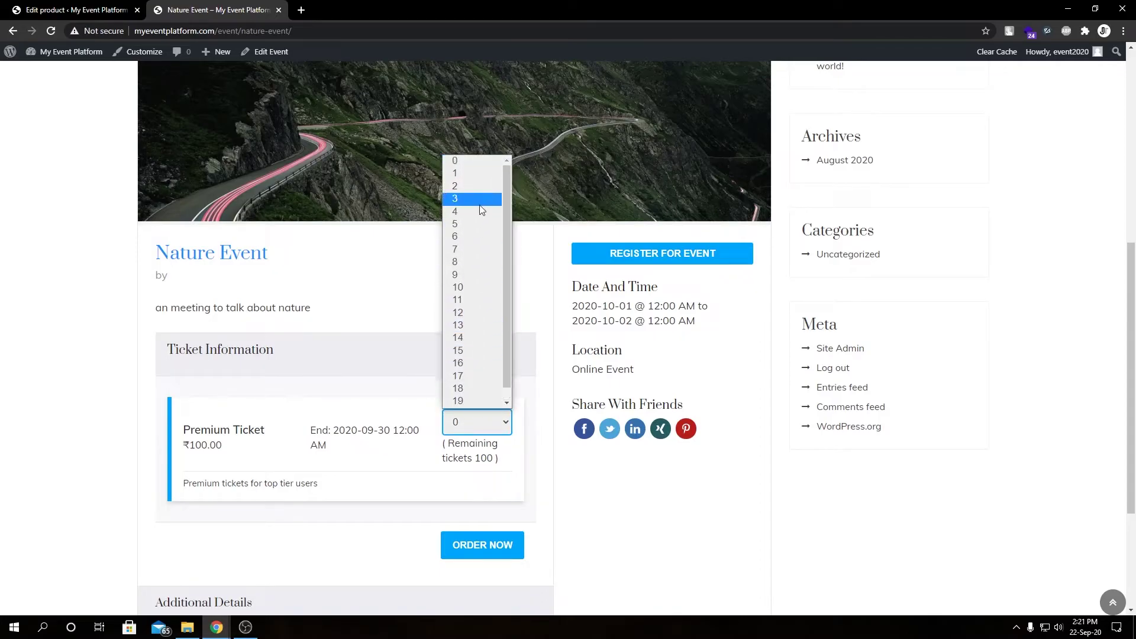
left_click(516, 468)
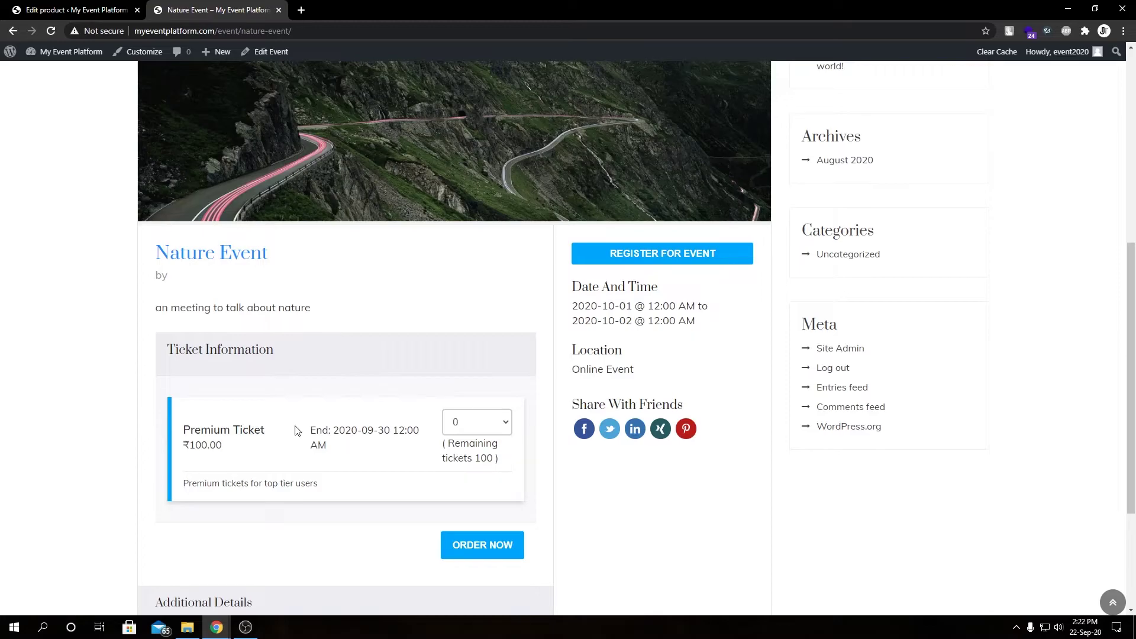
left_click(117, 14)
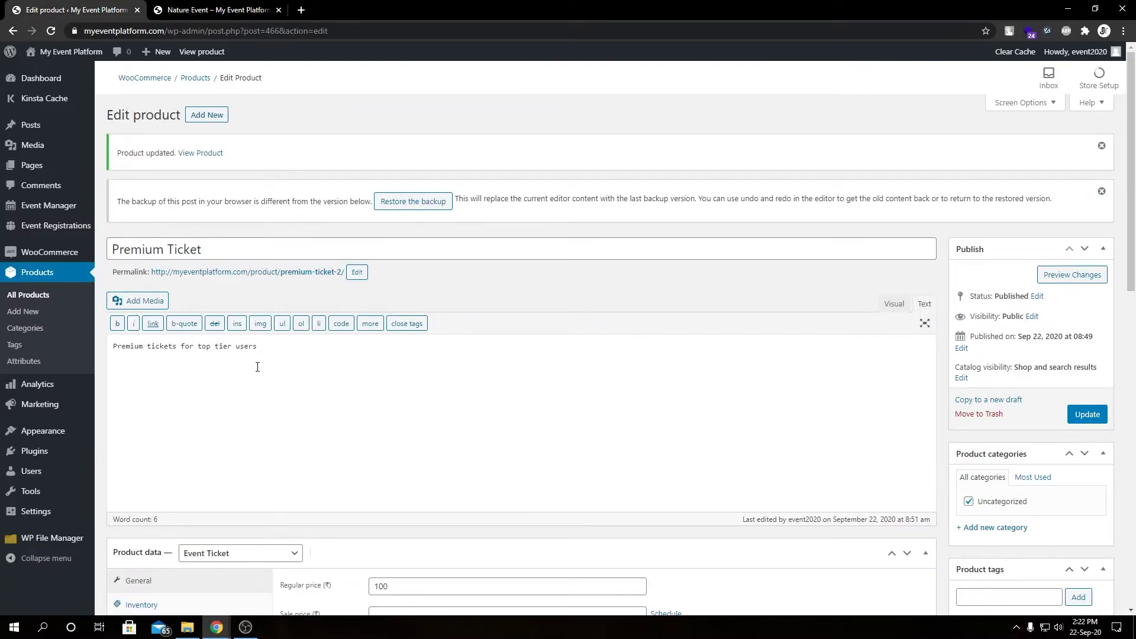
scroll(258, 367, "down", 3)
left_click(142, 436)
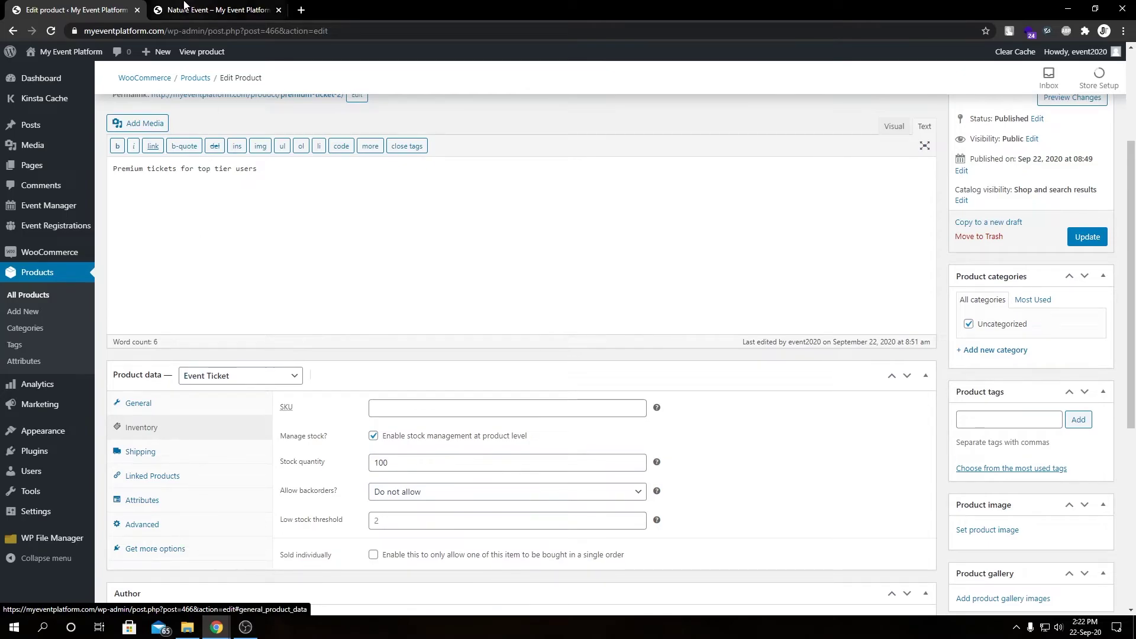
On the Nature Event page, choose 1 Premium Ticket to order
left_click(213, 10)
left_click(476, 422)
left_click(466, 160)
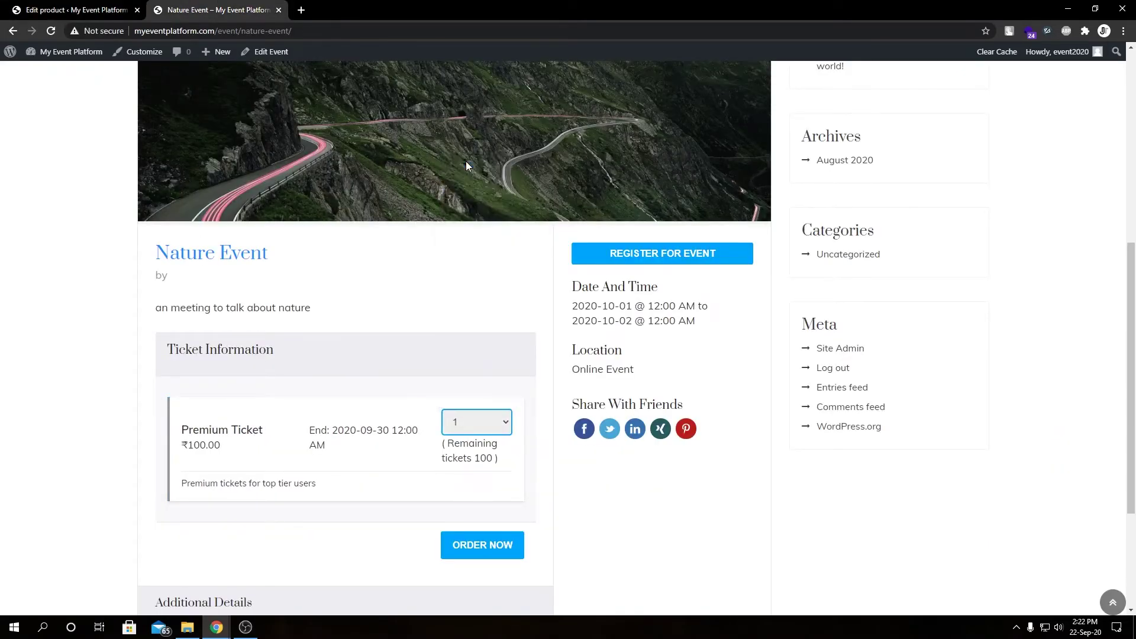
Order the Premium Ticket and go from the cart to checkout to review the ₹100 order
left_click(476, 547)
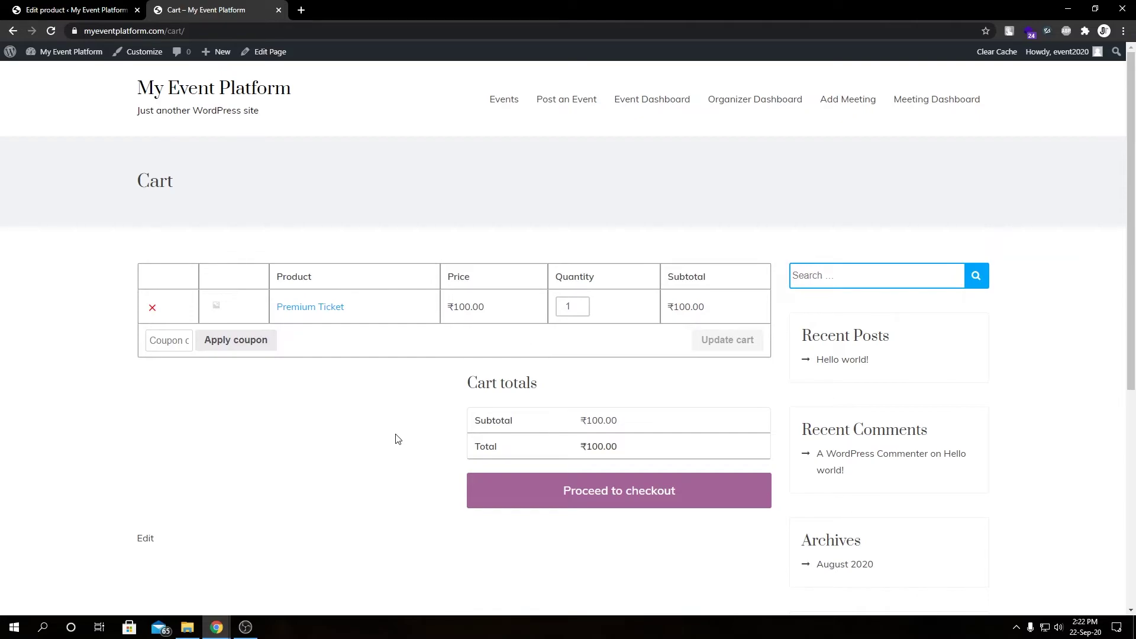
left_click(595, 506)
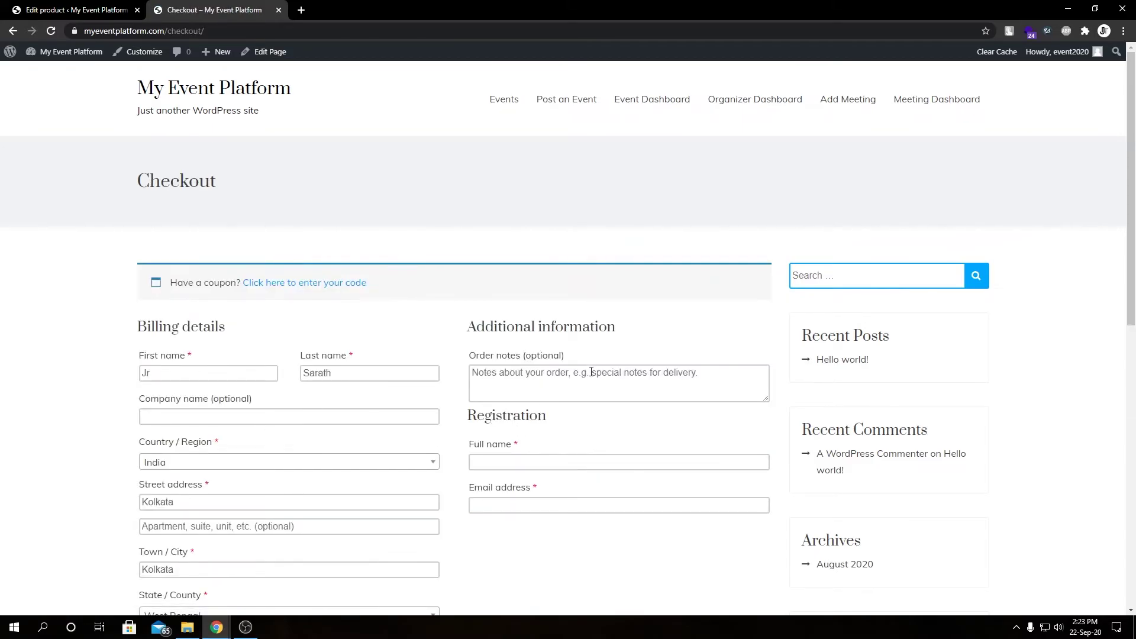
scroll(591, 372, "down", 2)
scroll(681, 376, "down", 8)
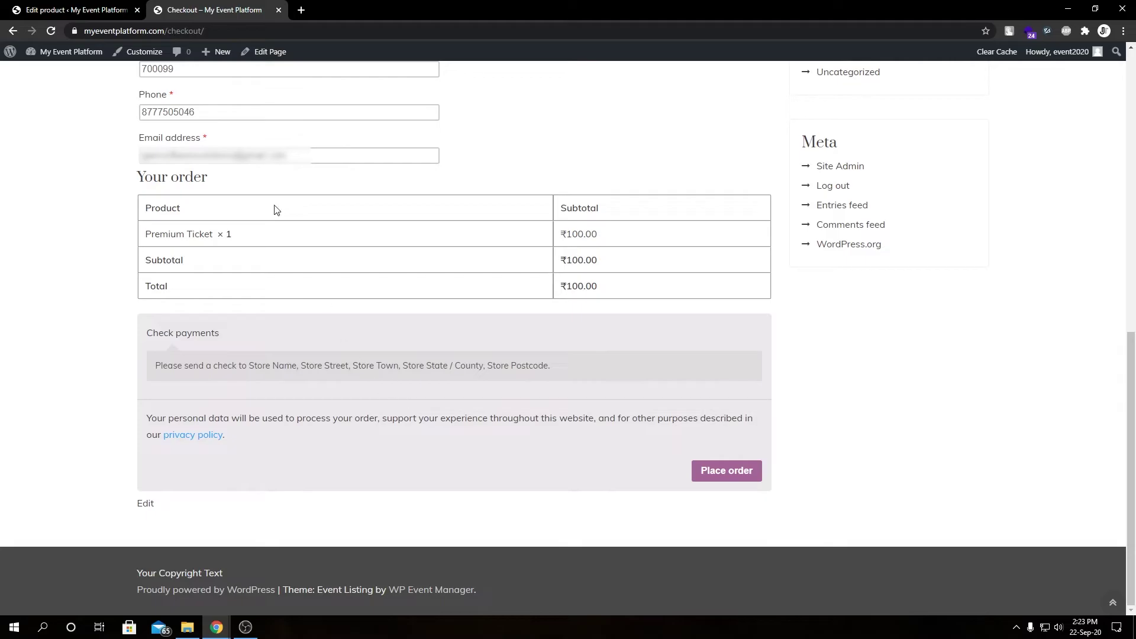
left_click(131, 9)
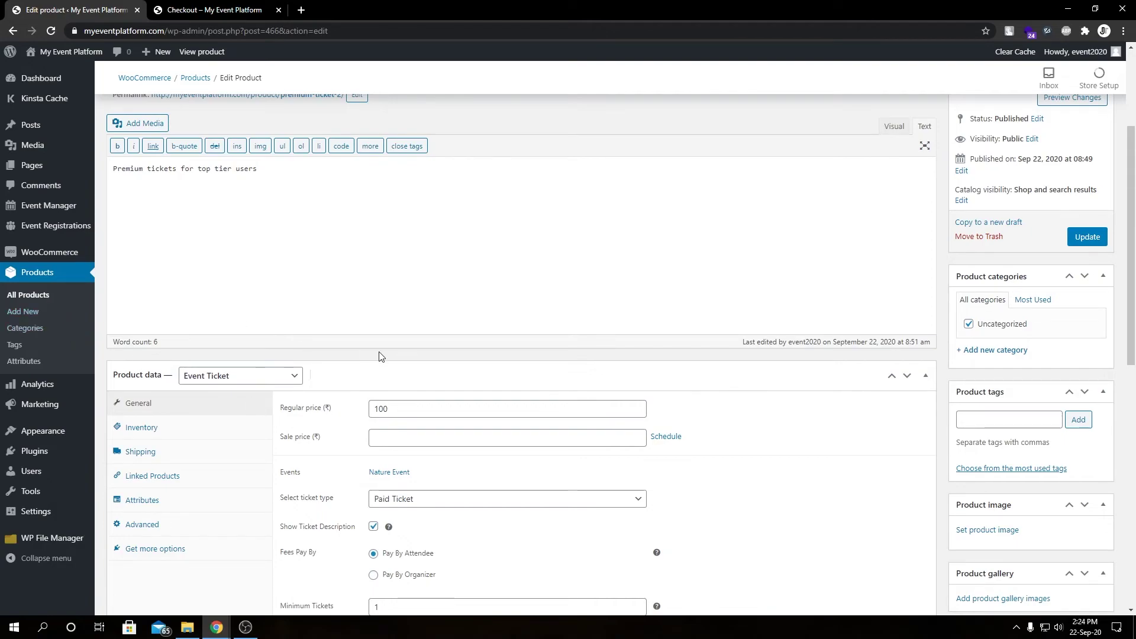
Display the Premium Ticket's Inventory panel: managed stock 100, low stock threshold 2
scroll(491, 343, "down", 3)
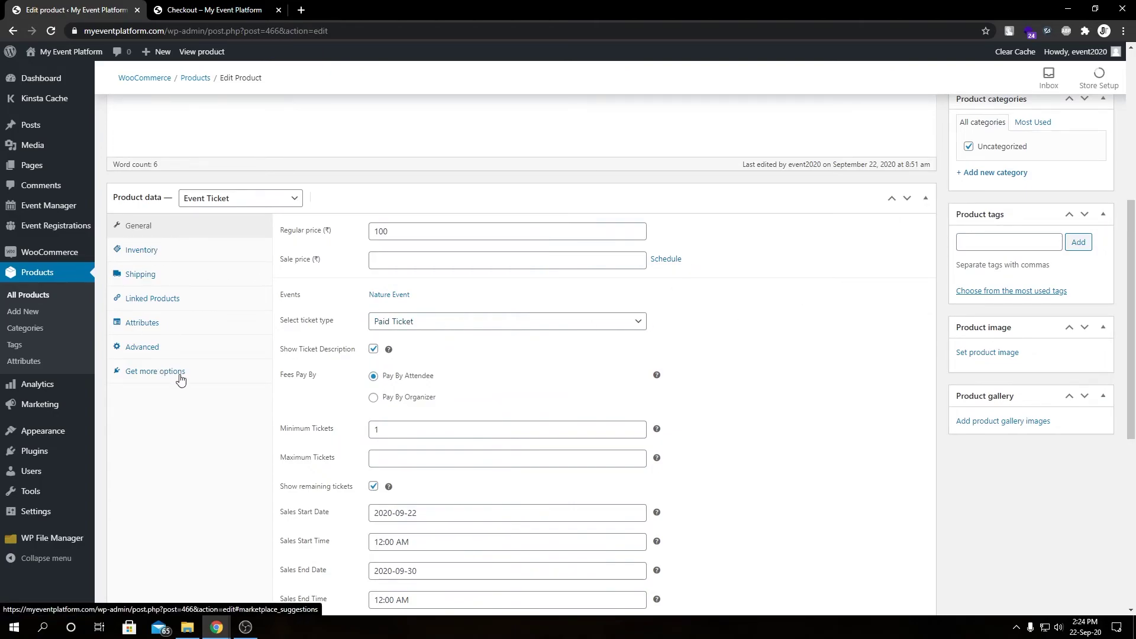
left_click(199, 255)
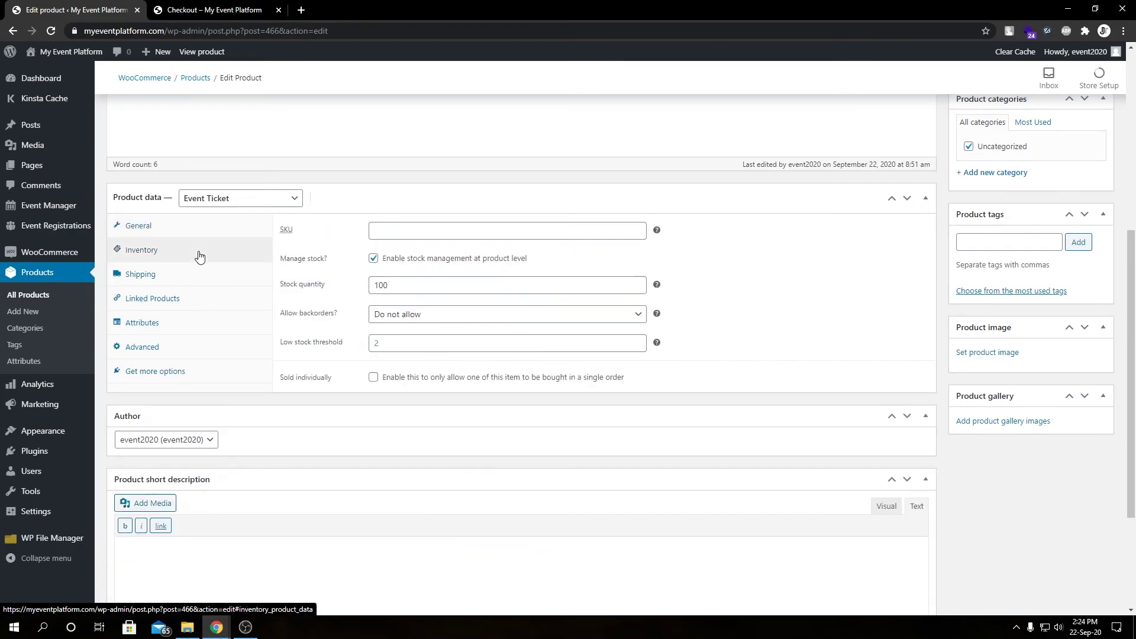